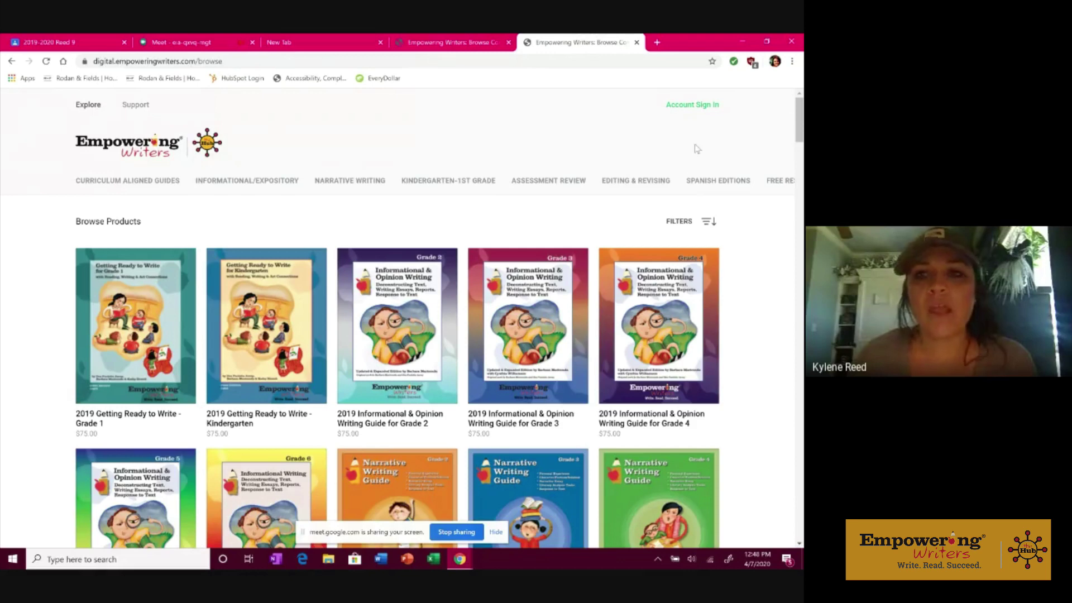
- Sign in through Google Classroom using the school Google account
left_click(691, 110)
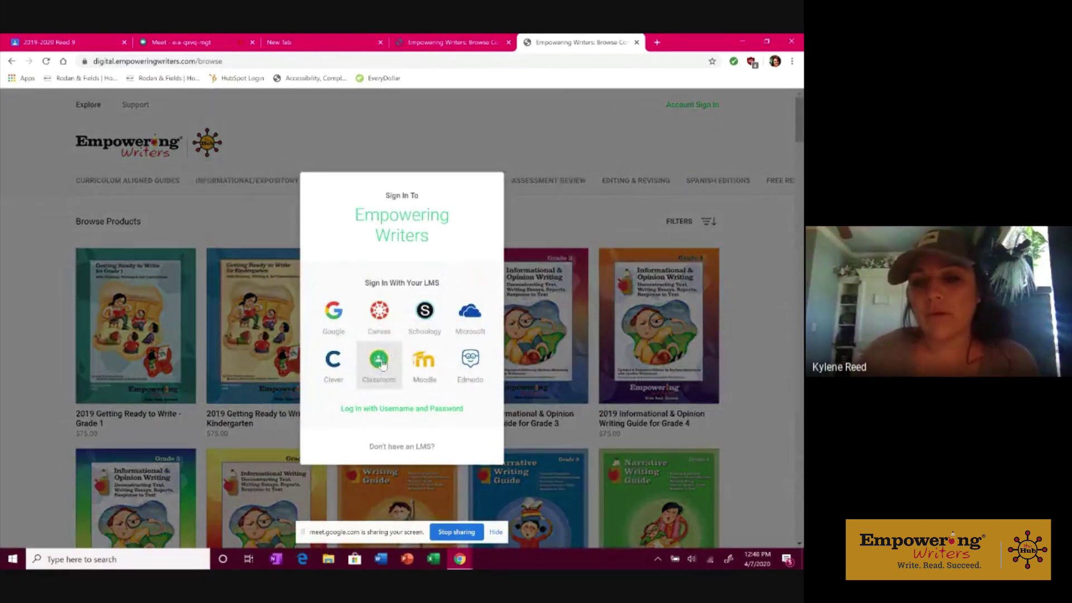
left_click(380, 361)
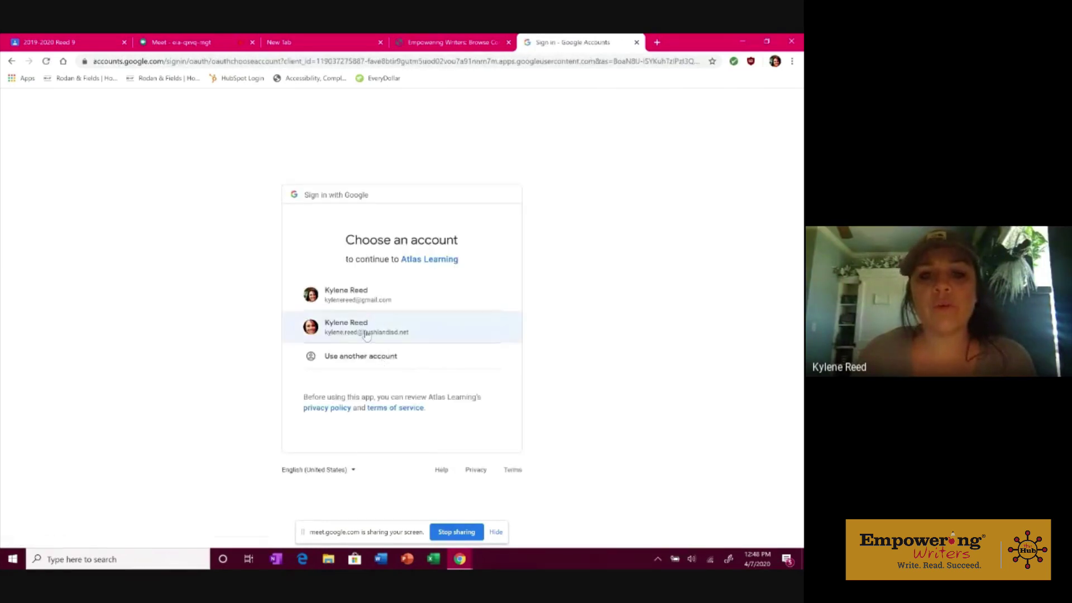
left_click(367, 329)
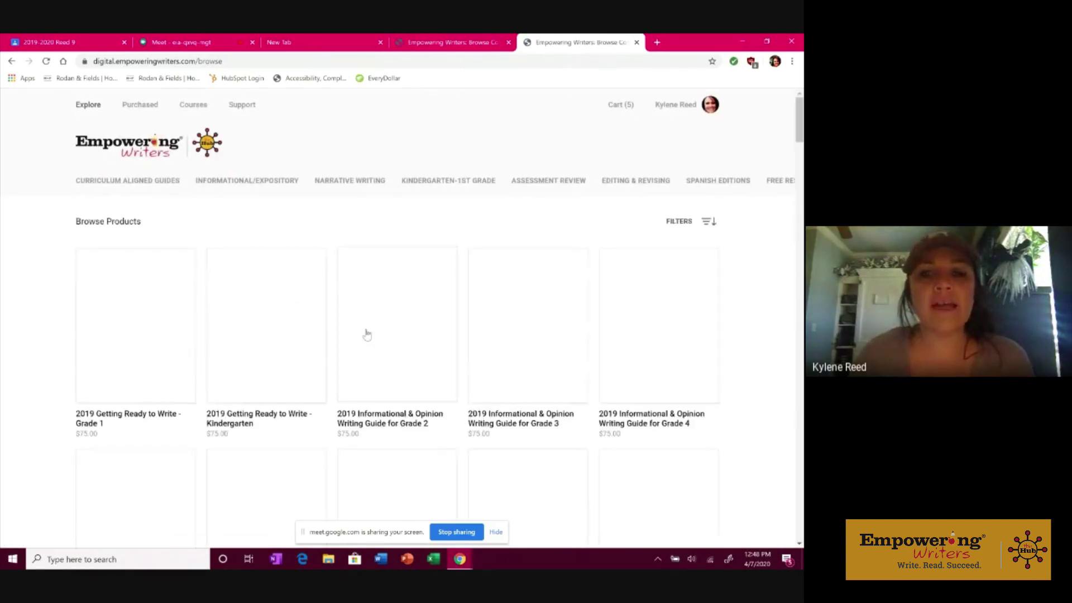
- Open the purchased Informational Writing Guide for Grade 6 (2020) and scroll through its Distance Learning Student Assignments
left_click(155, 106)
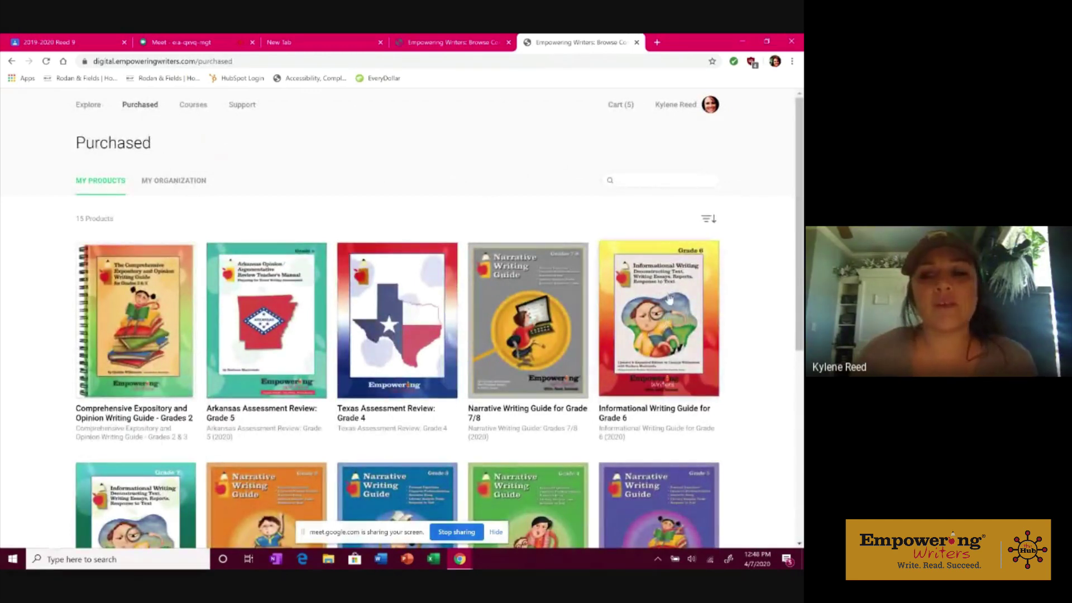
left_click(670, 297)
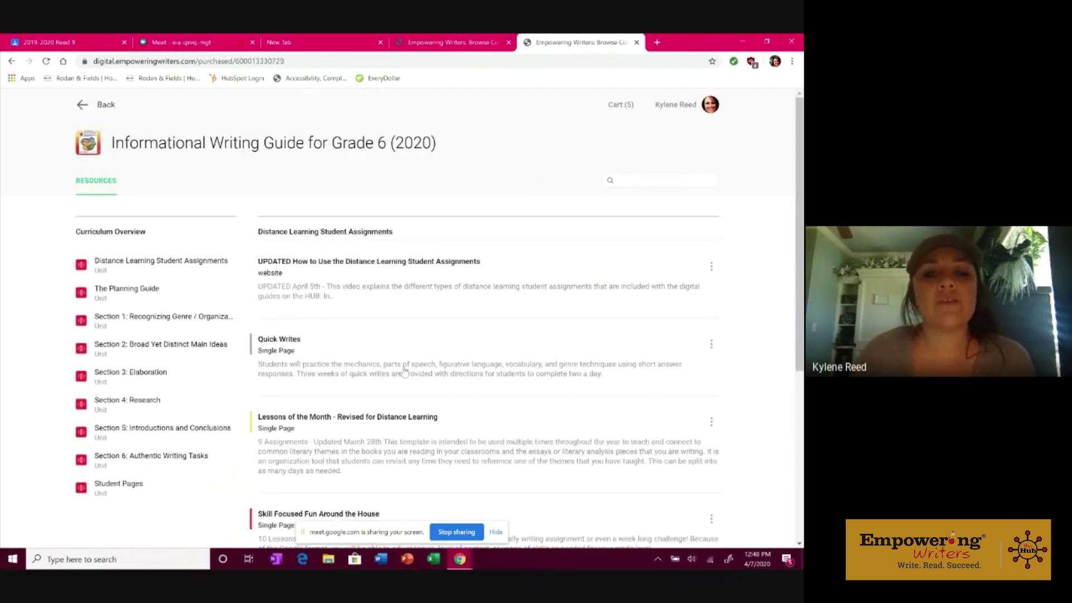
scroll(404, 373, "down", 1)
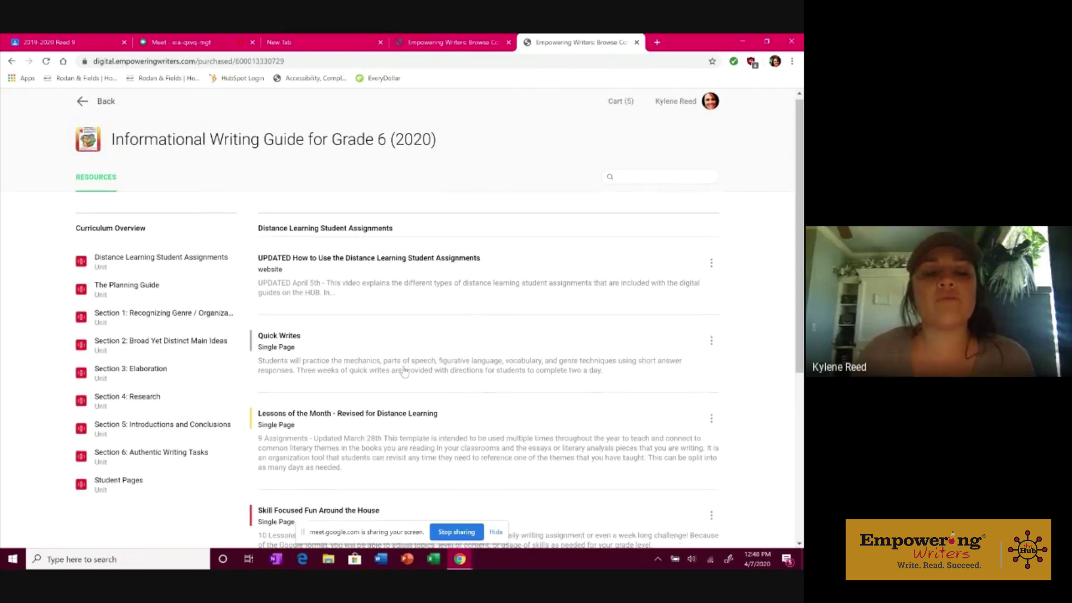
scroll(405, 373, "down", 1)
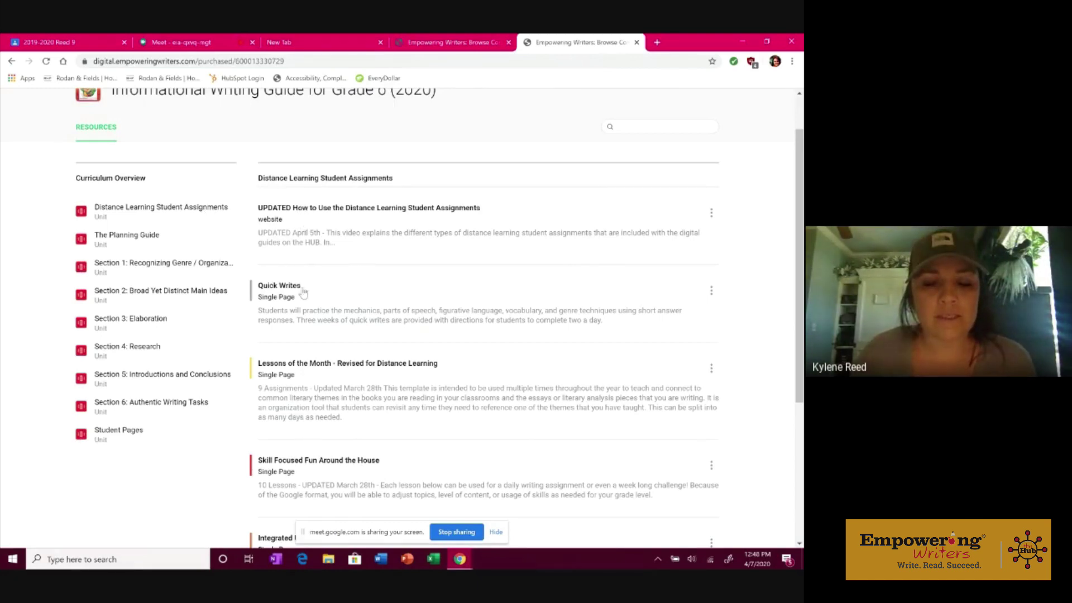
scroll(339, 296, "down", 2)
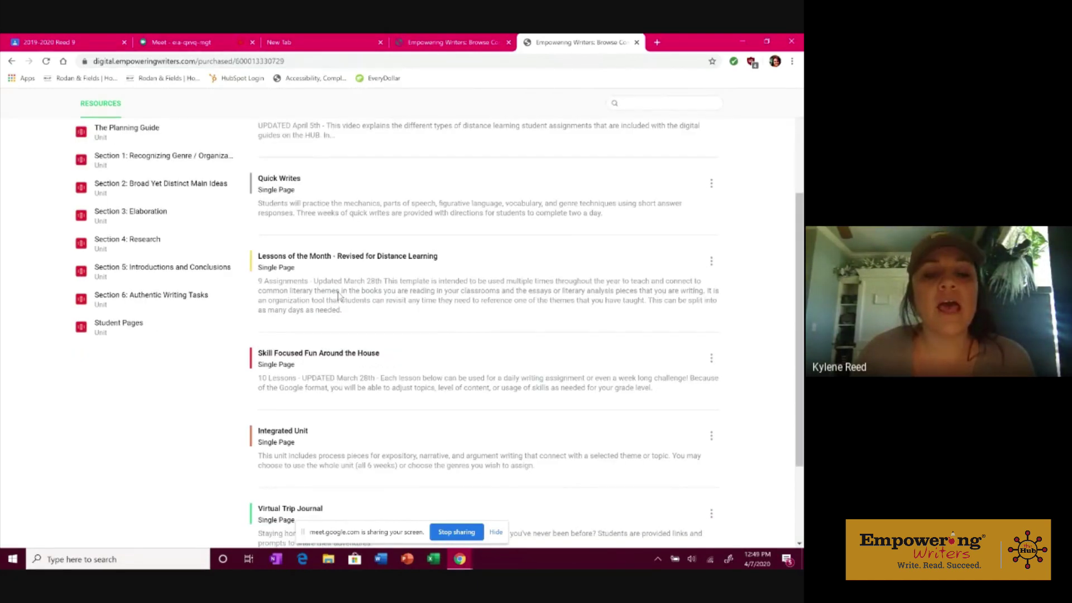
- Browse the Google Classroom lessons of Skill Focused Fun Around the House, then return to its overview
left_click(324, 354)
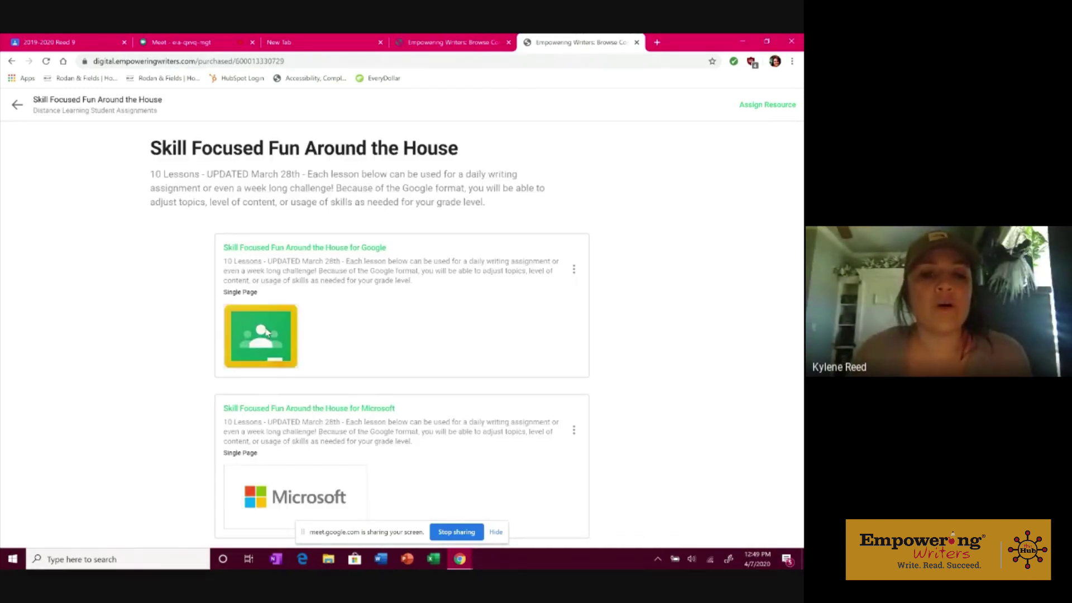
left_click(266, 331)
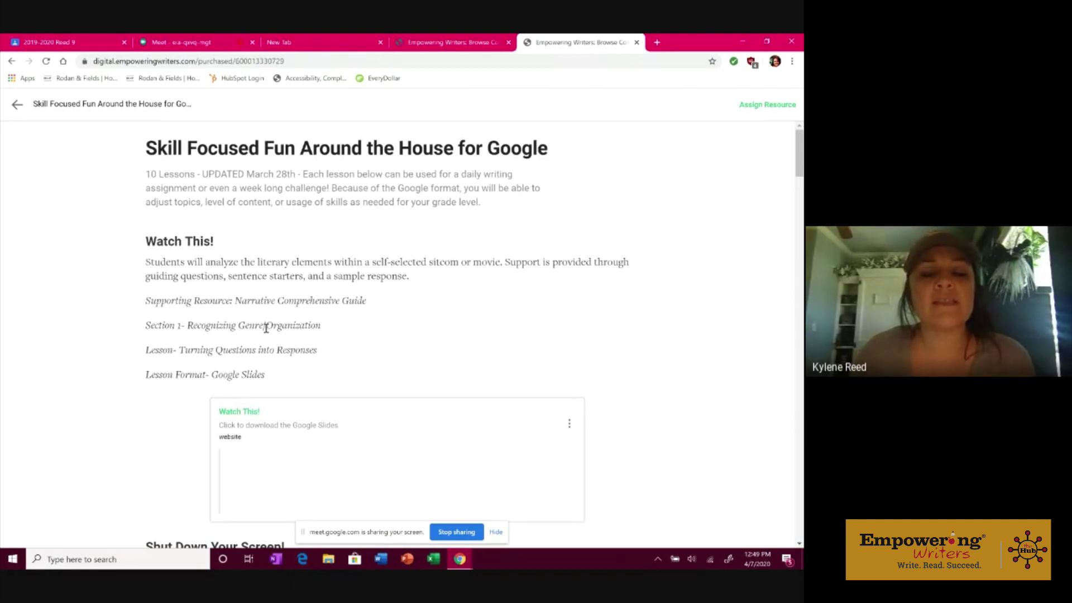
scroll(352, 256, "down", 6)
scroll(352, 256, "down", 1)
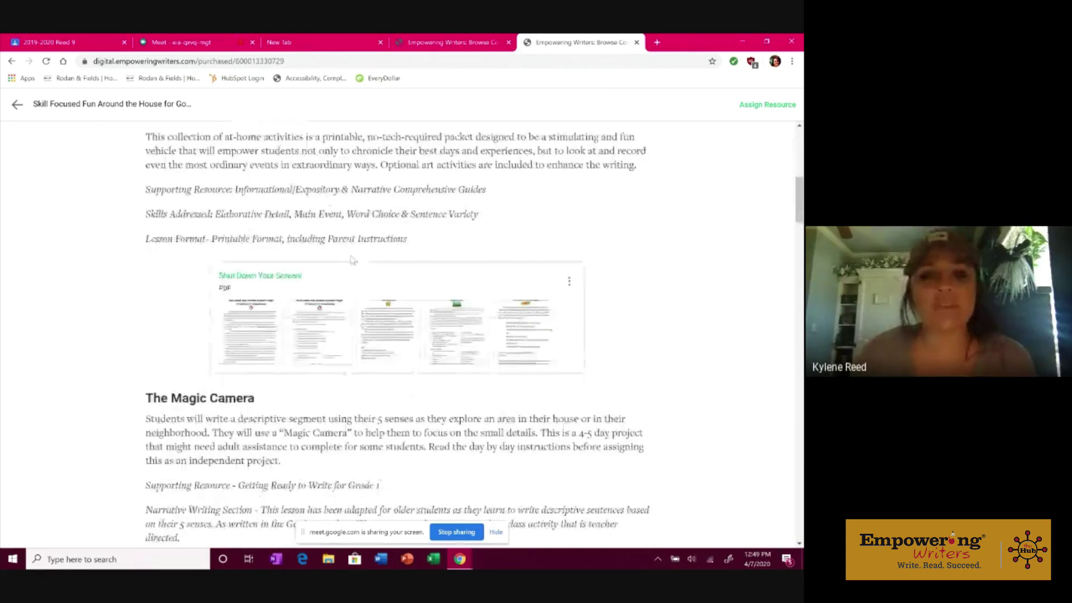
scroll(353, 260, "down", 6)
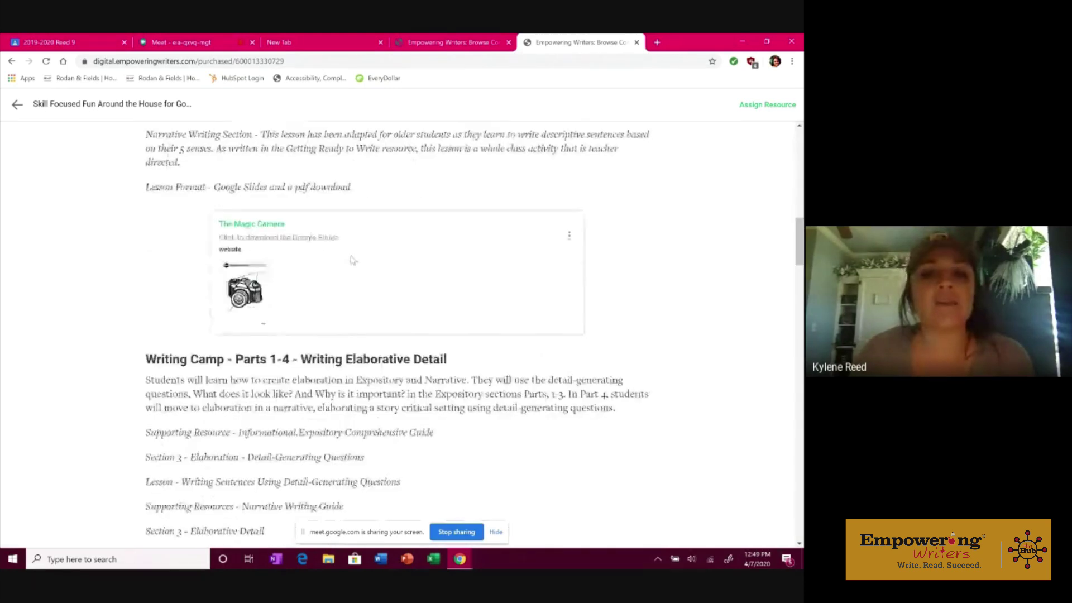
scroll(353, 261, "down", 10)
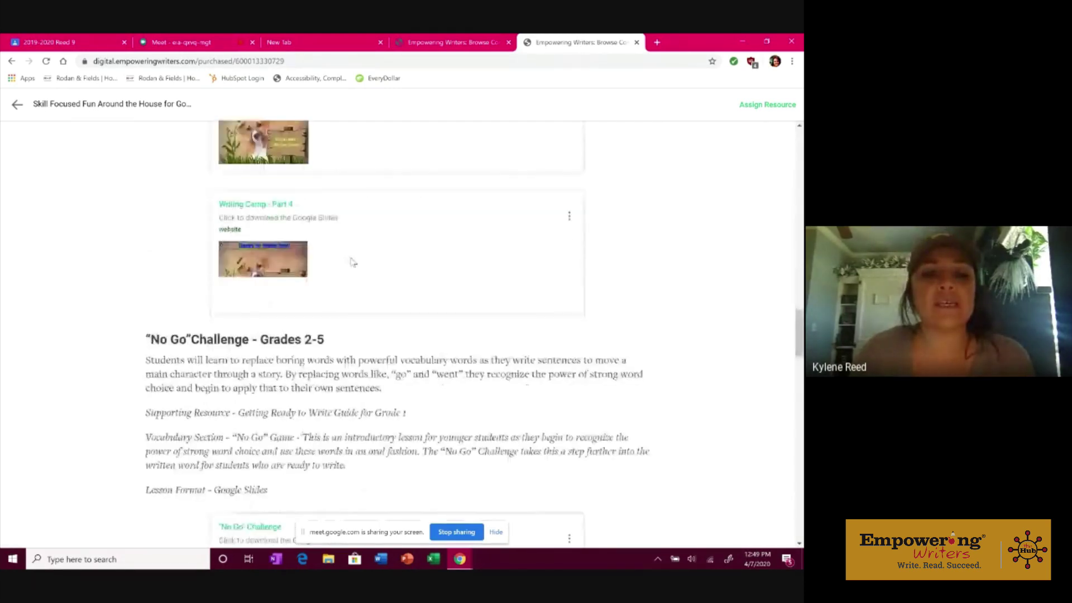
scroll(353, 261, "down", 10)
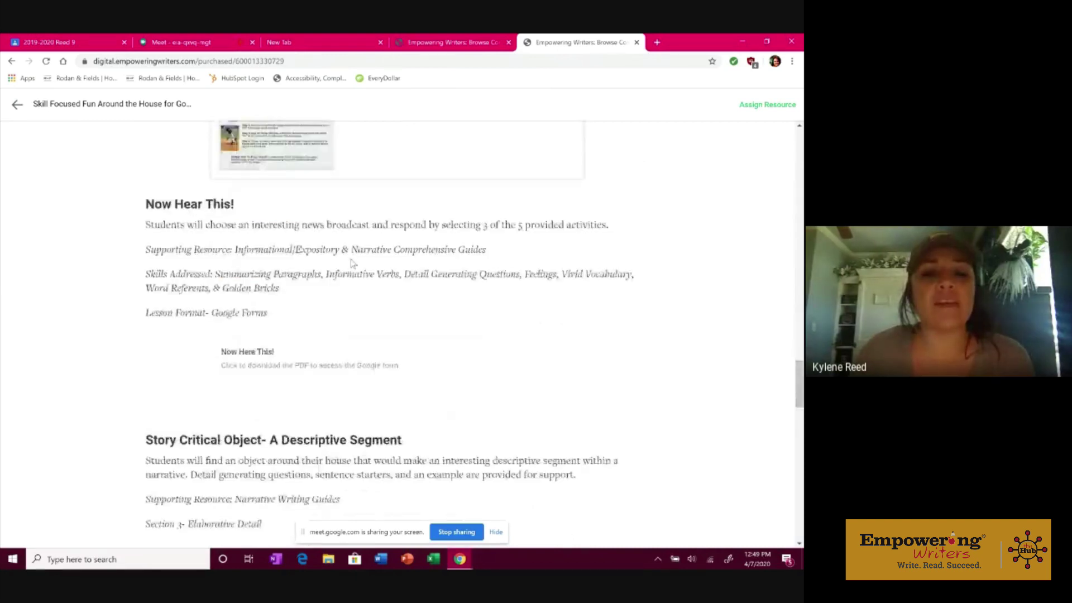
scroll(353, 264, "down", 6)
scroll(353, 264, "down", 6)
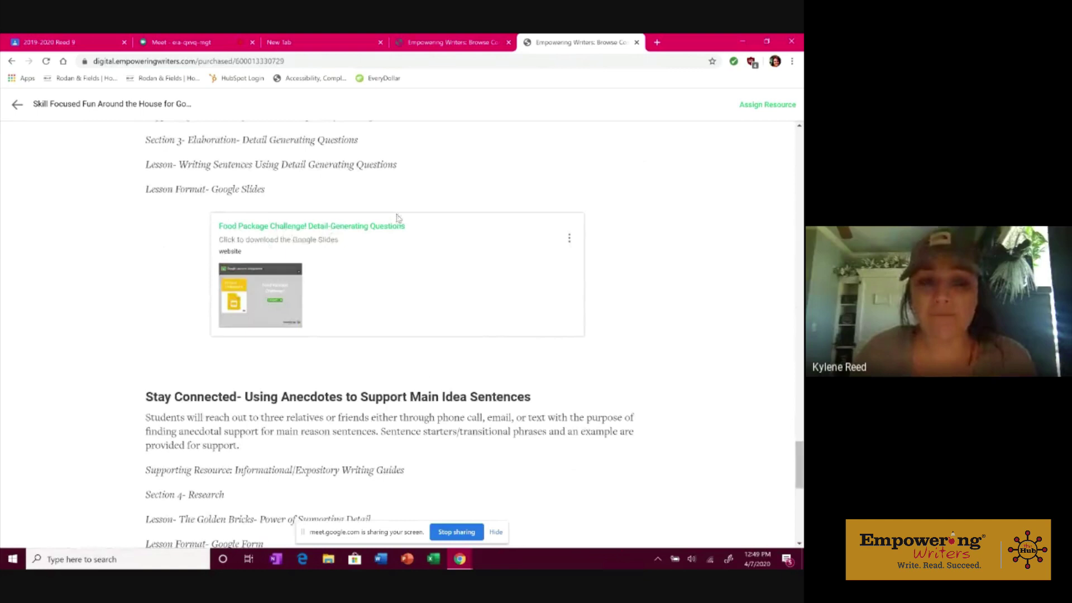
left_click(18, 107)
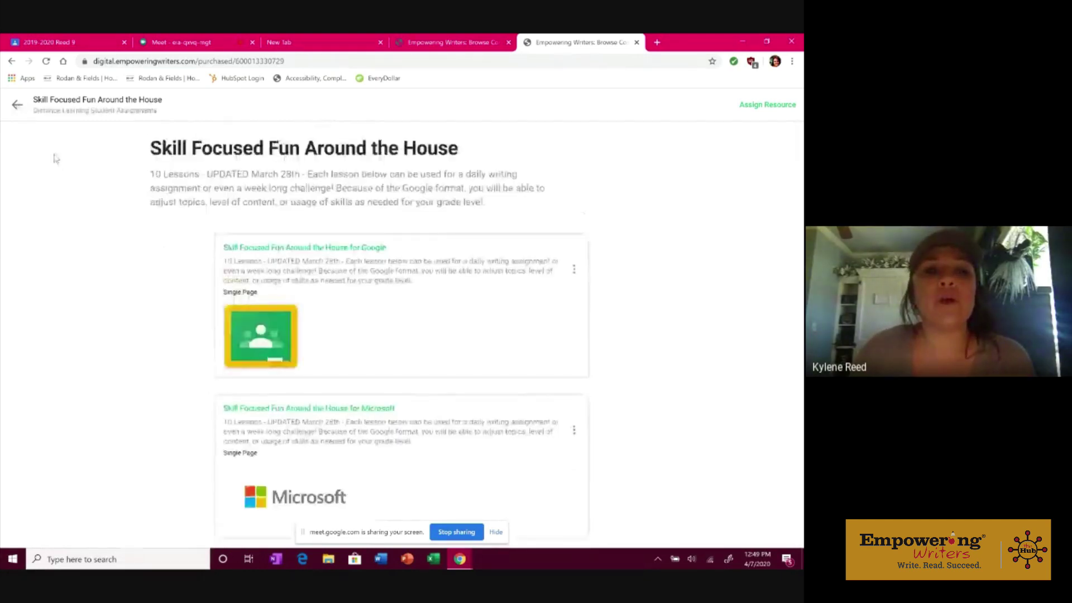
- Go back to the resources list and open the Virtual Trip Journal's Google Slides version
left_click(17, 107)
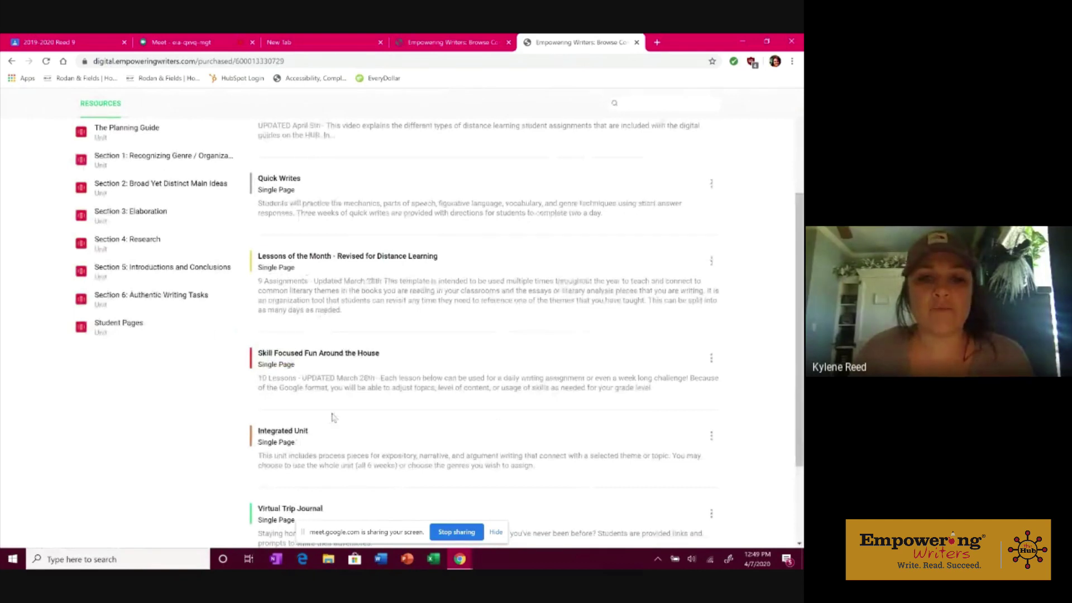
scroll(337, 402, "down", 1)
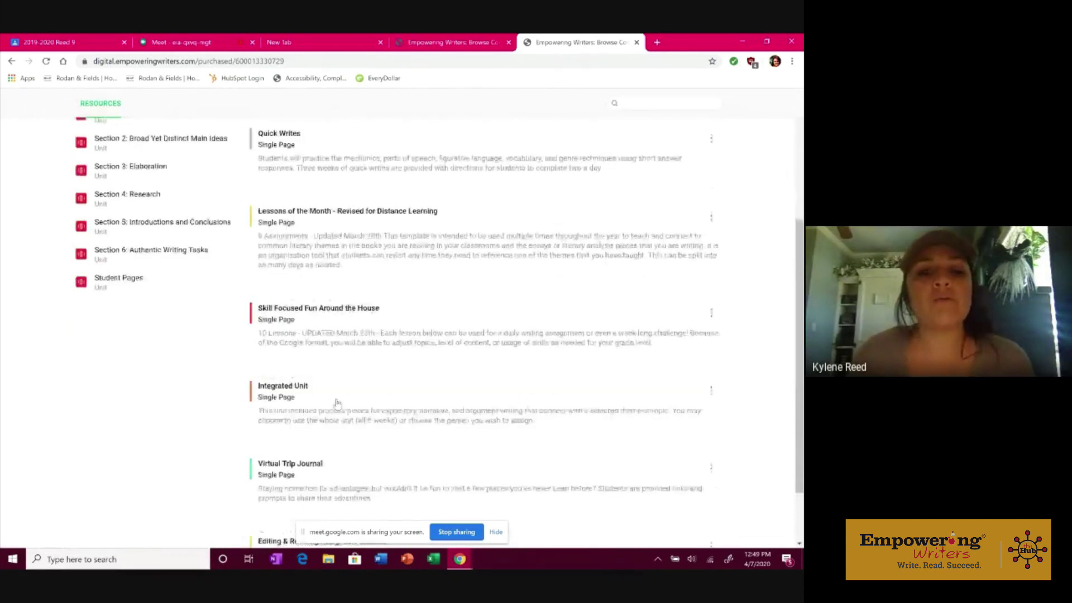
scroll(337, 402, "down", 2)
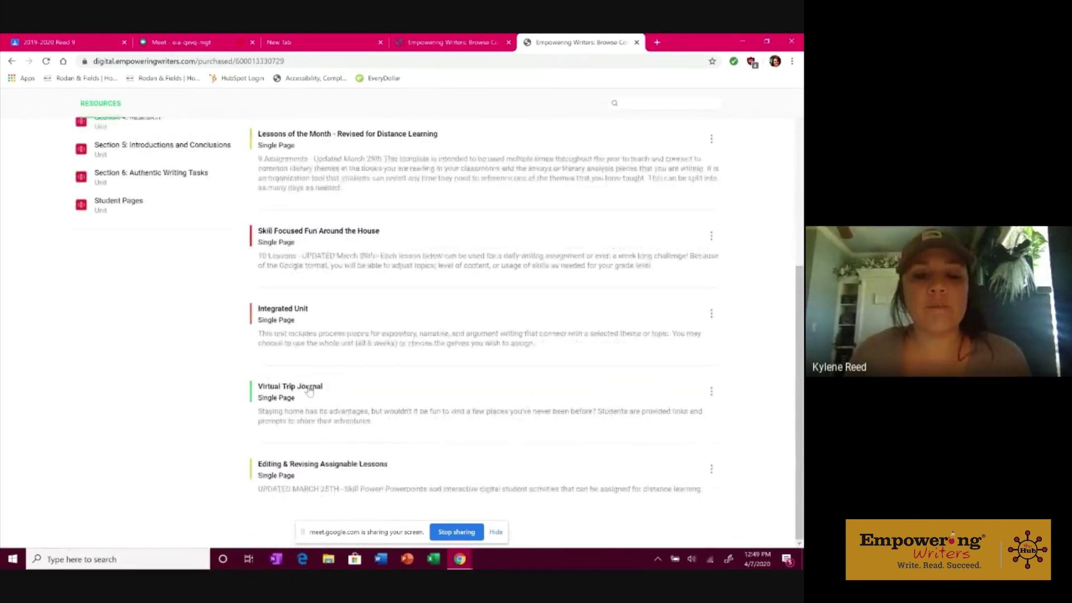
left_click(308, 387)
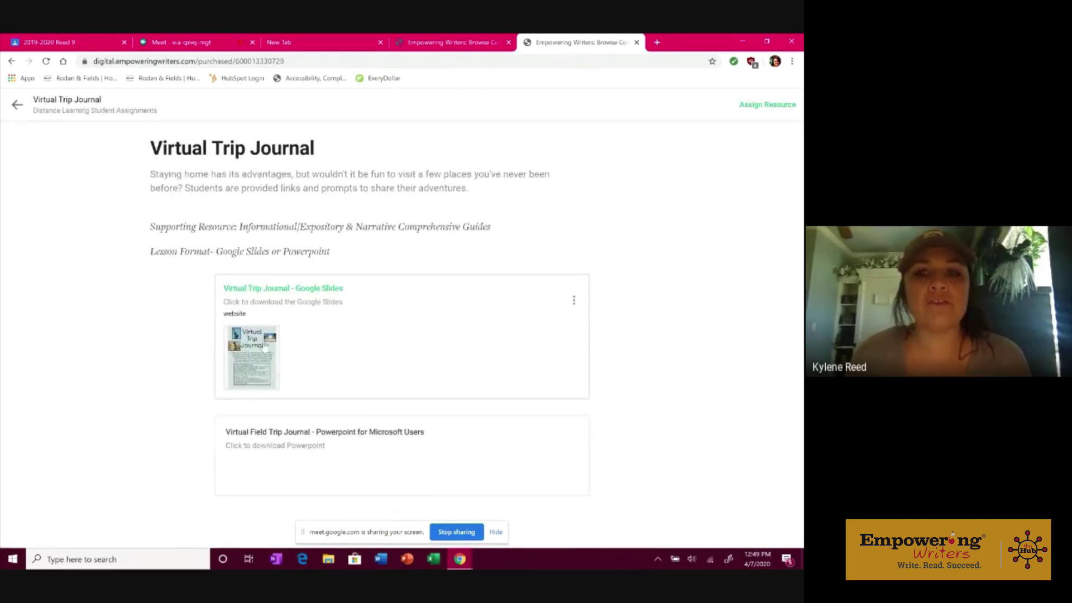
left_click(265, 347)
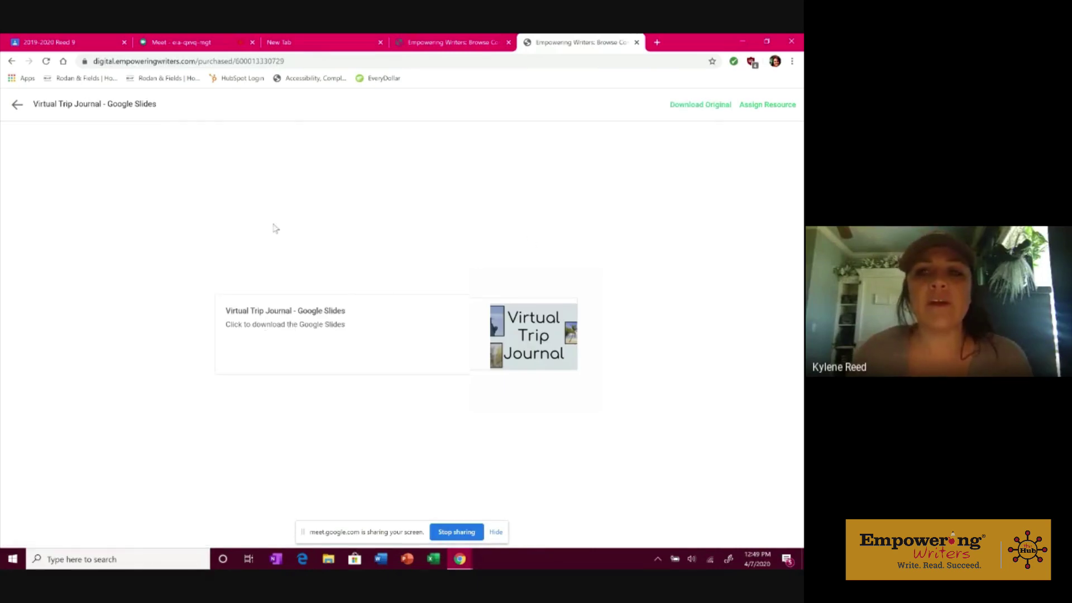
- Bring up the Assign To Students dialog for the Virtual Trip Journal and review the class list
left_click(757, 108)
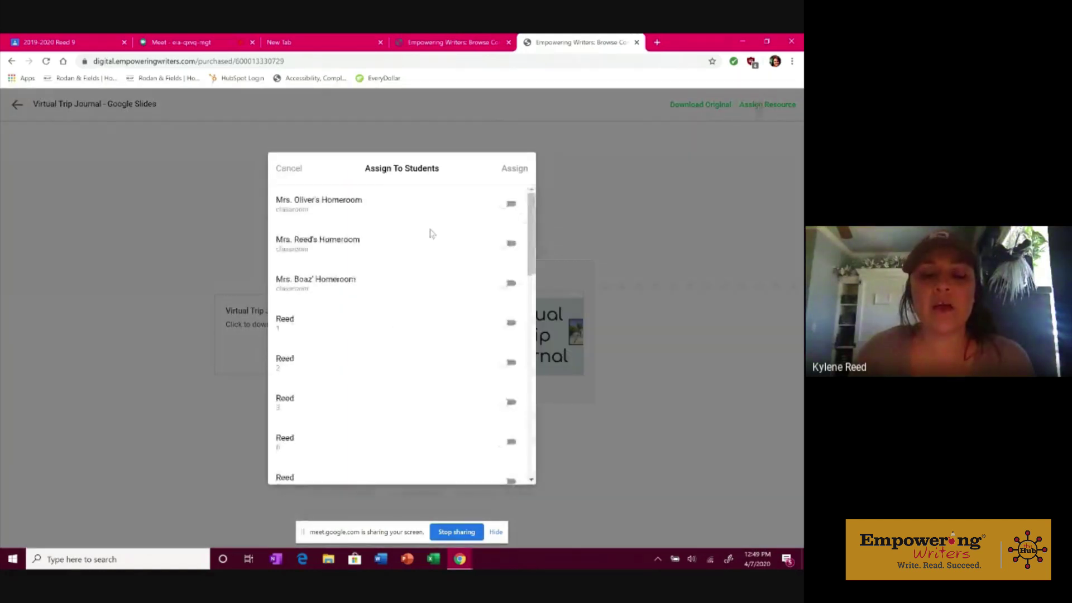
scroll(397, 366, "down", 5)
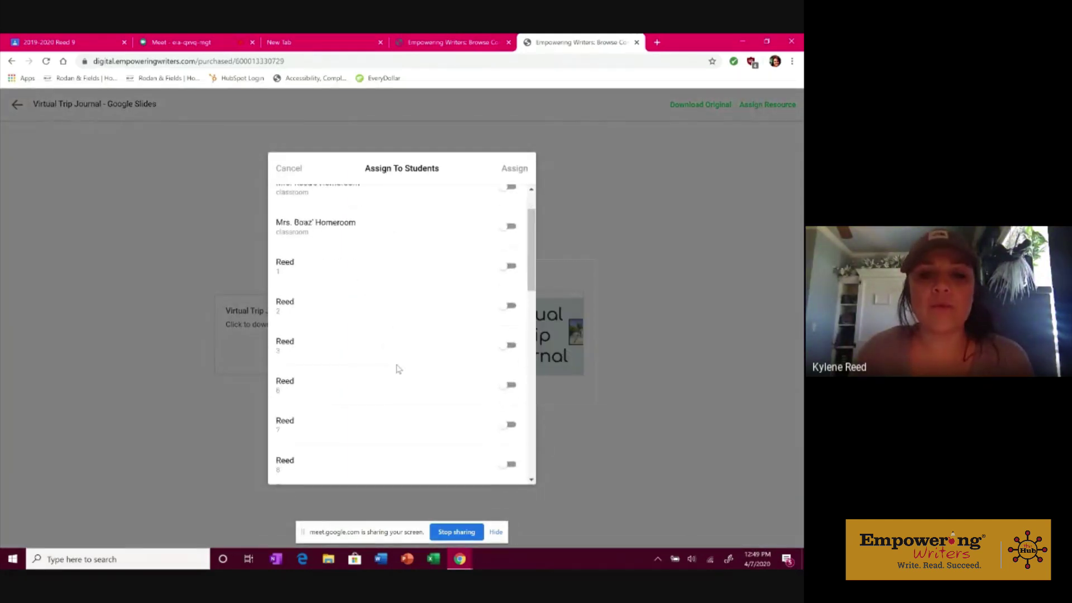
scroll(399, 369, "down", 4)
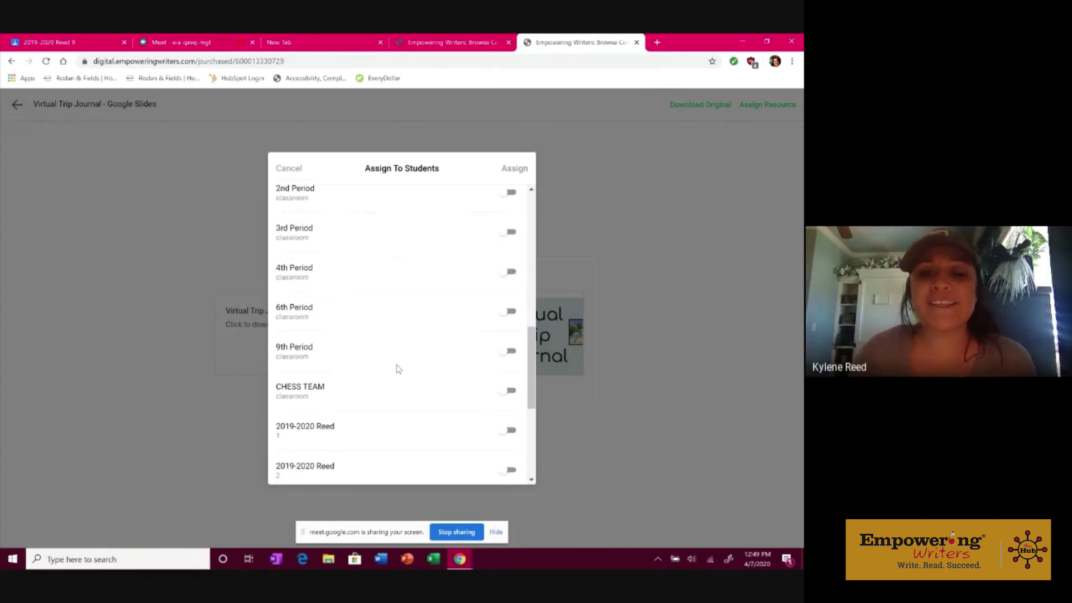
scroll(398, 369, "down", 1)
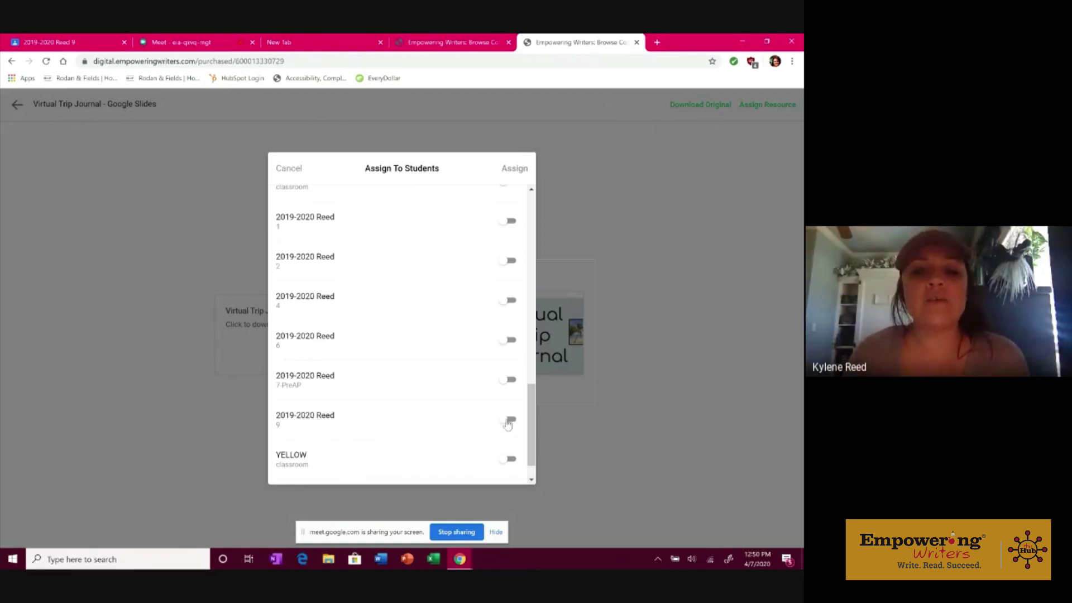
- Select 2019-2020 classes 9, 7-PreAP, 6, 4, 2 and 1, then assign the journal
left_click(507, 423)
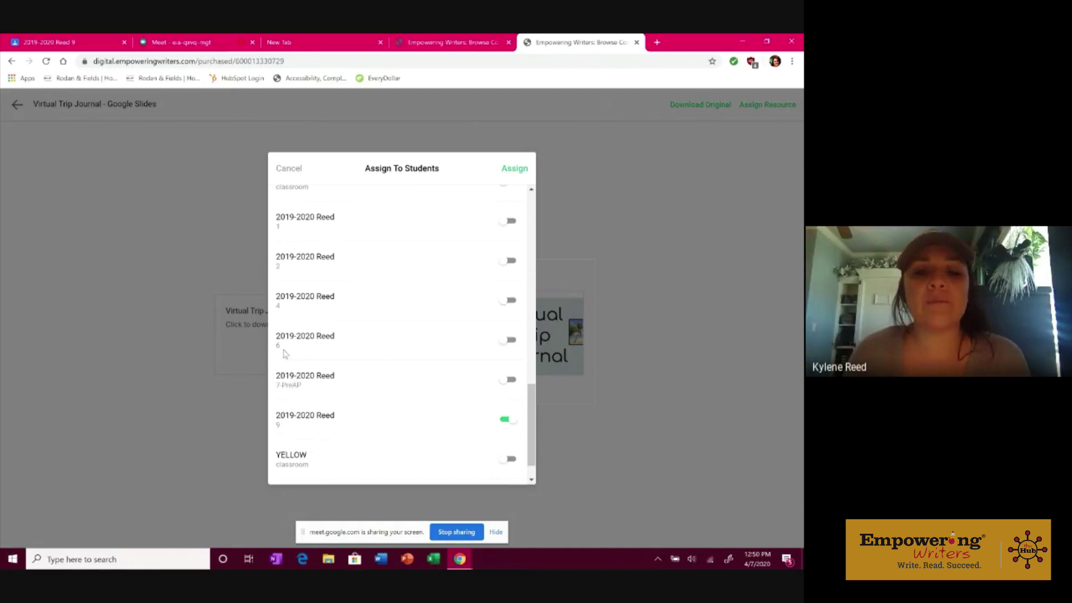
left_click(507, 382)
left_click(506, 341)
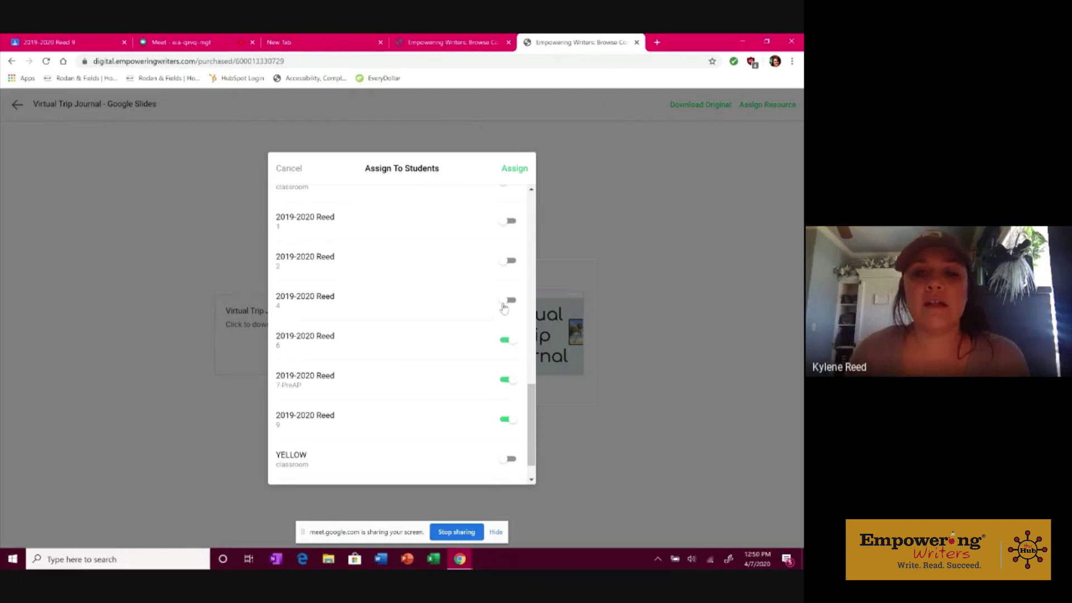
left_click(507, 301)
left_click(508, 262)
left_click(507, 221)
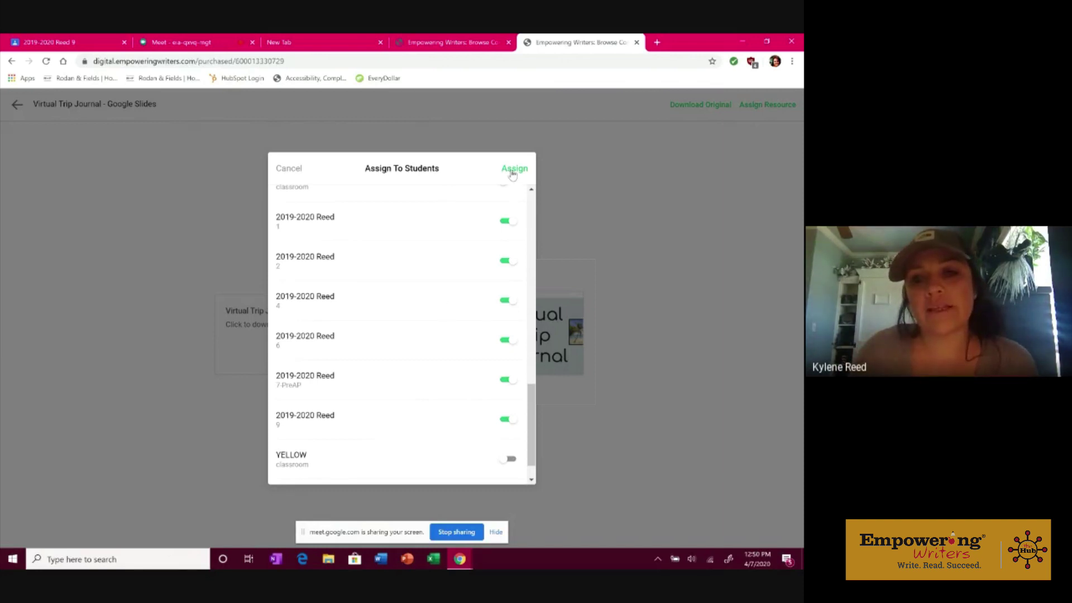
left_click(452, 42)
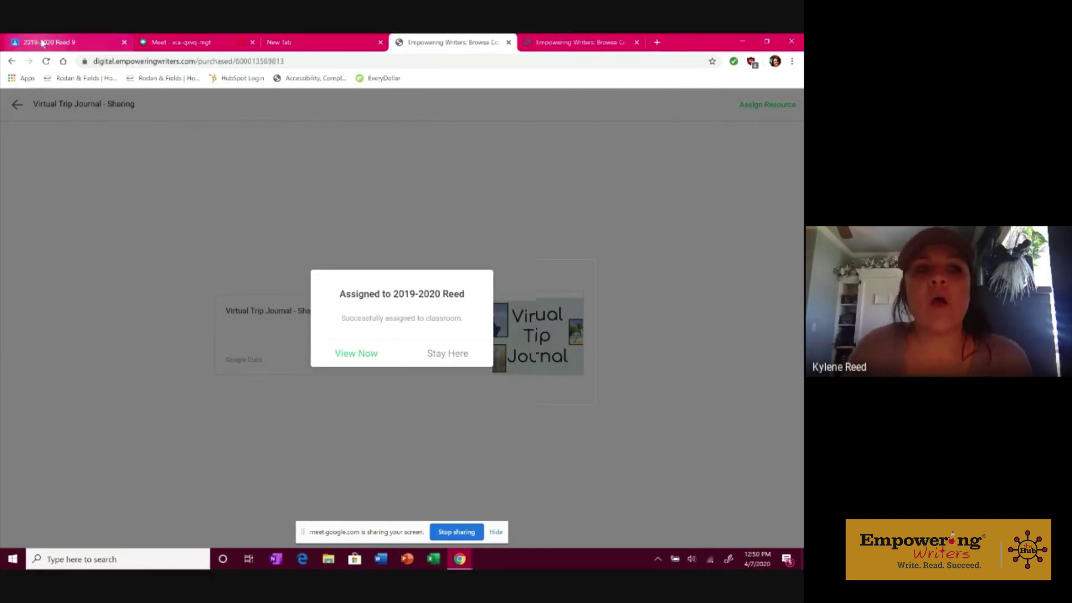
- Switch to the class's Classroom tab, reload it, and show its Classwork list
left_click(42, 43)
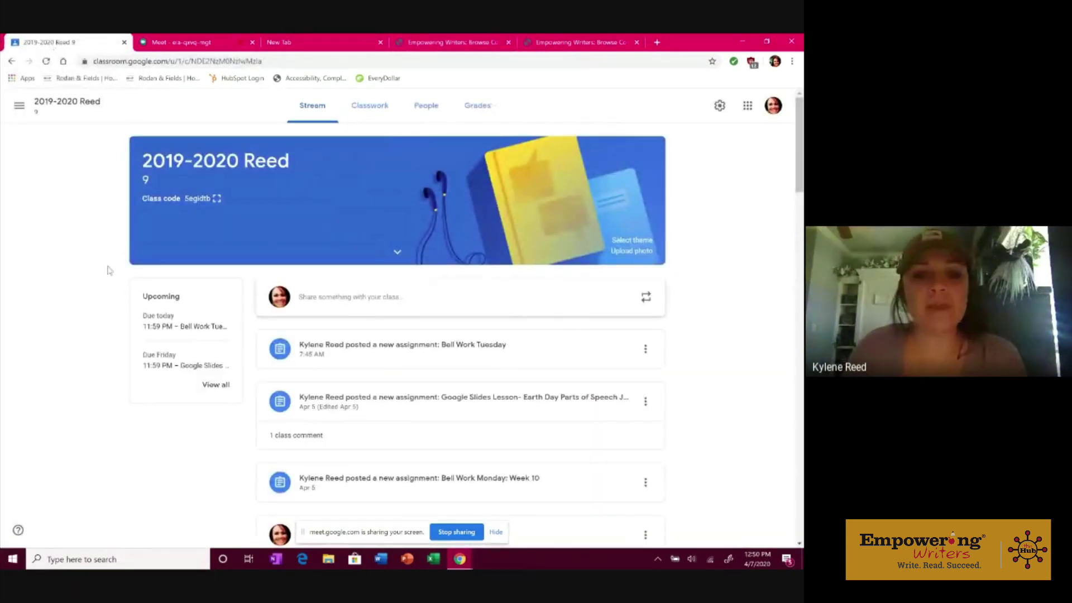
left_click(46, 62)
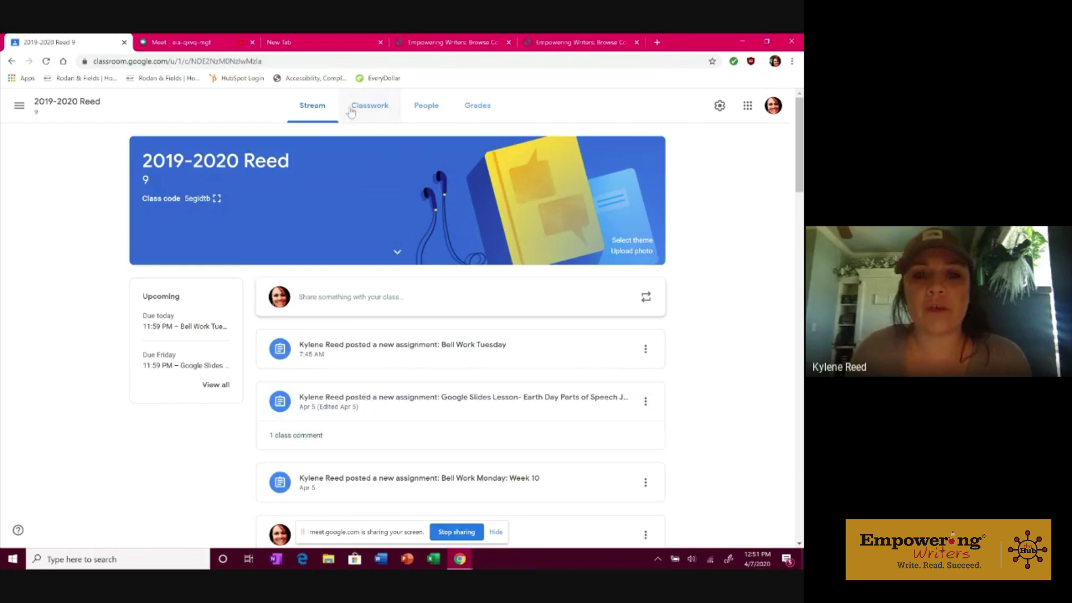
left_click(372, 108)
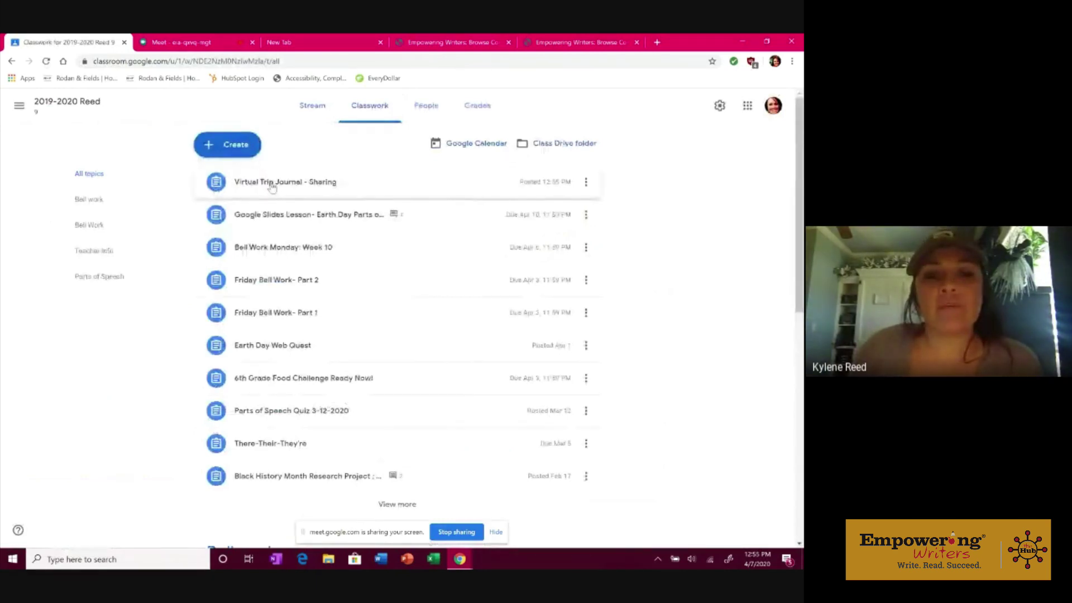
- Expand Virtual Trip Journal – Sharing and bring up its three-dot options menu
left_click(546, 180)
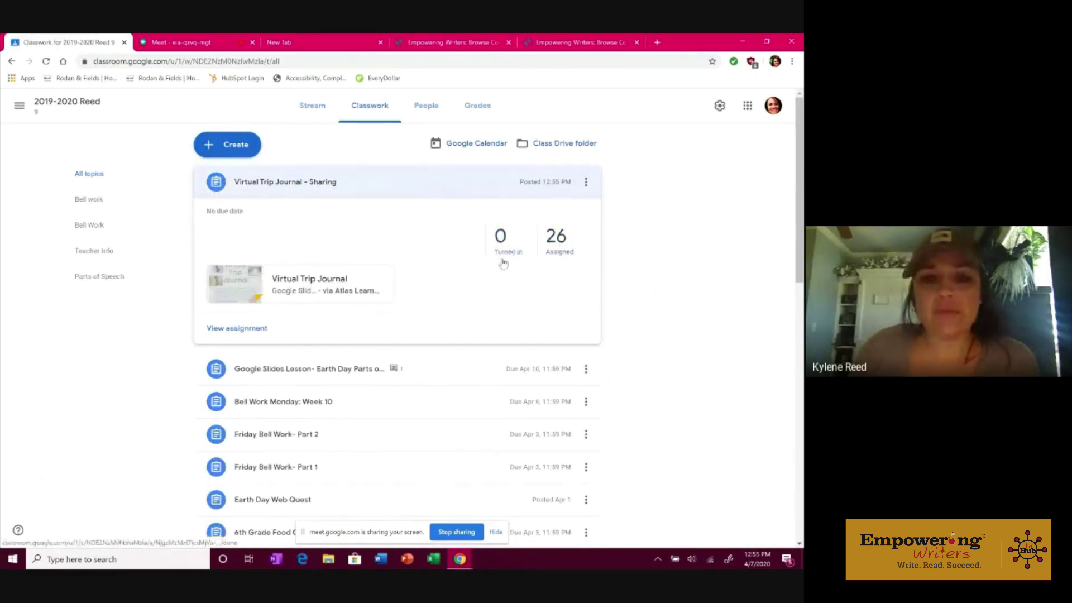
left_click(585, 182)
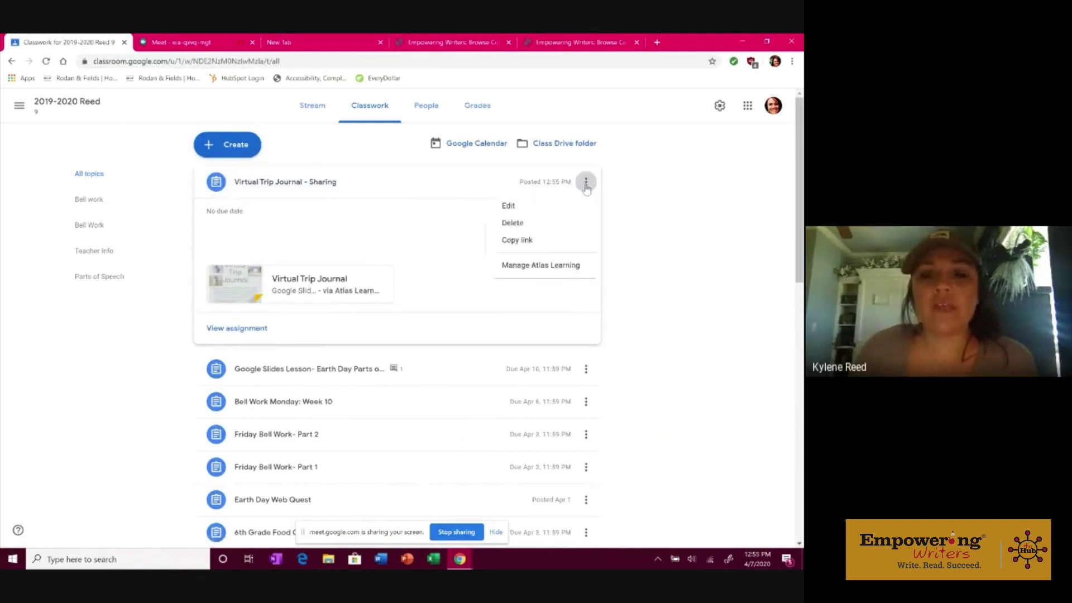
- Edit the journal assignment and change its Points from Ungraded to 100
left_click(508, 207)
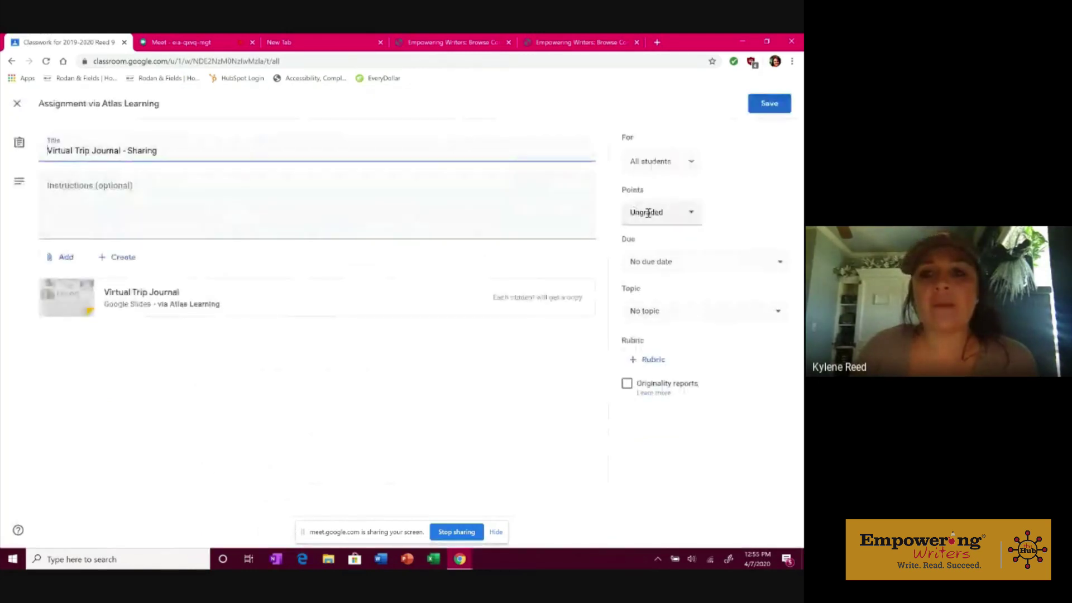
left_click(694, 167)
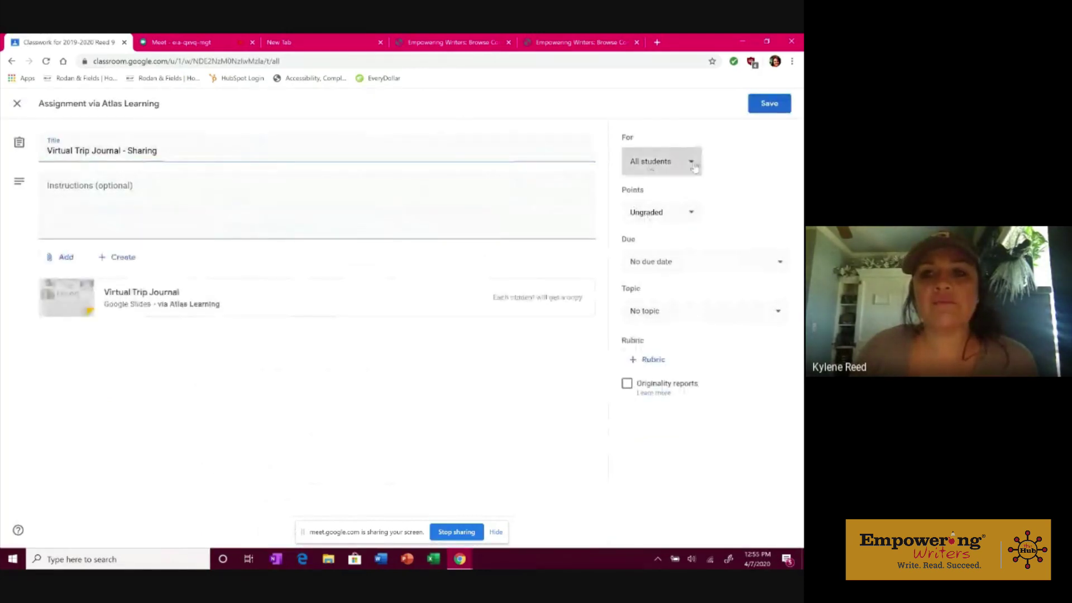
left_click(769, 168)
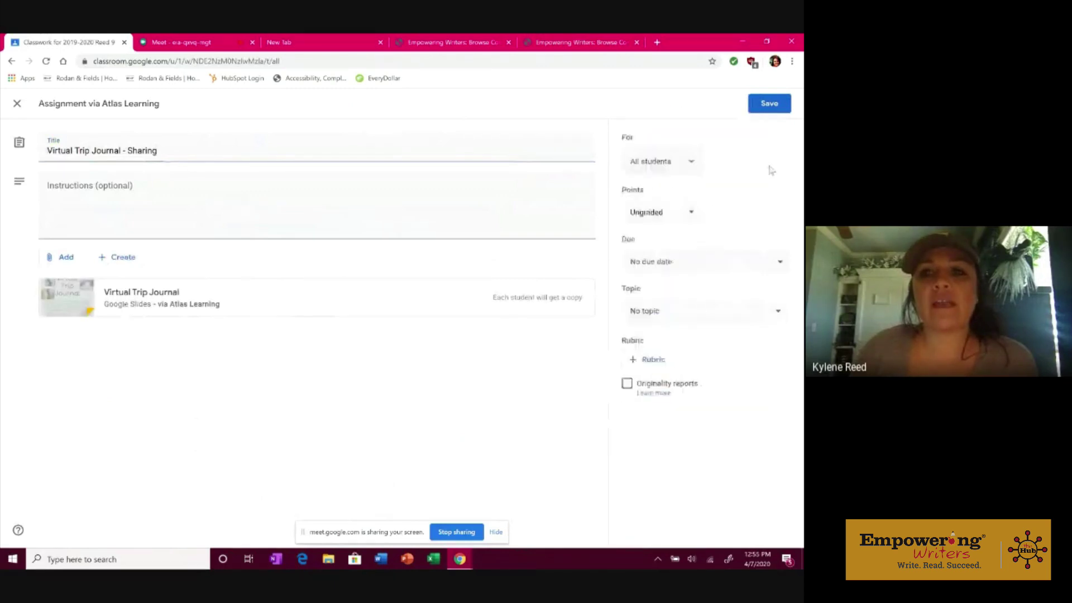
left_click(666, 216)
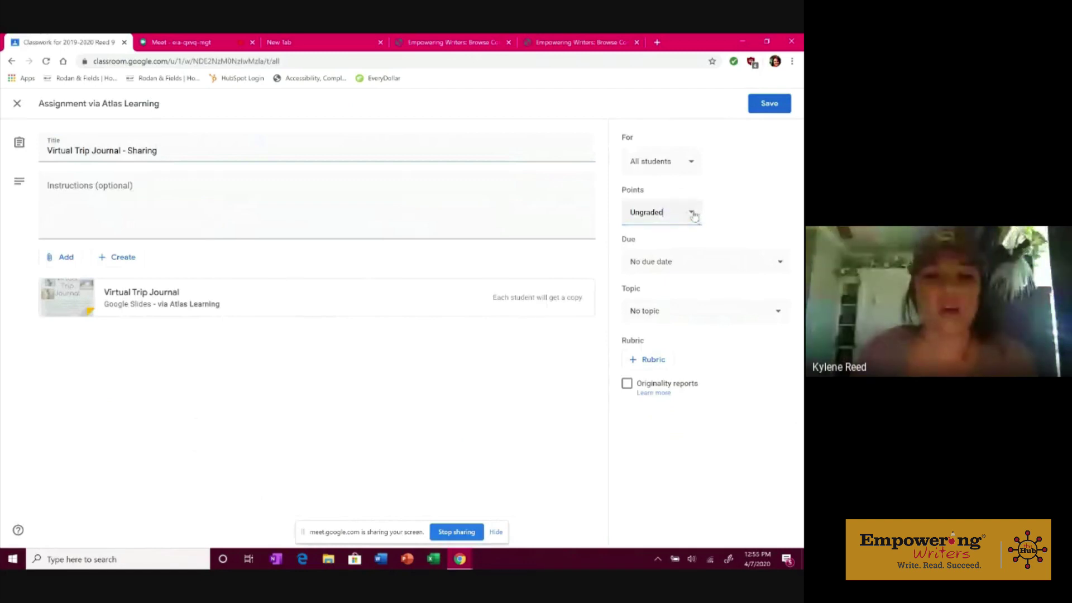
left_click_drag(670, 212, 613, 225)
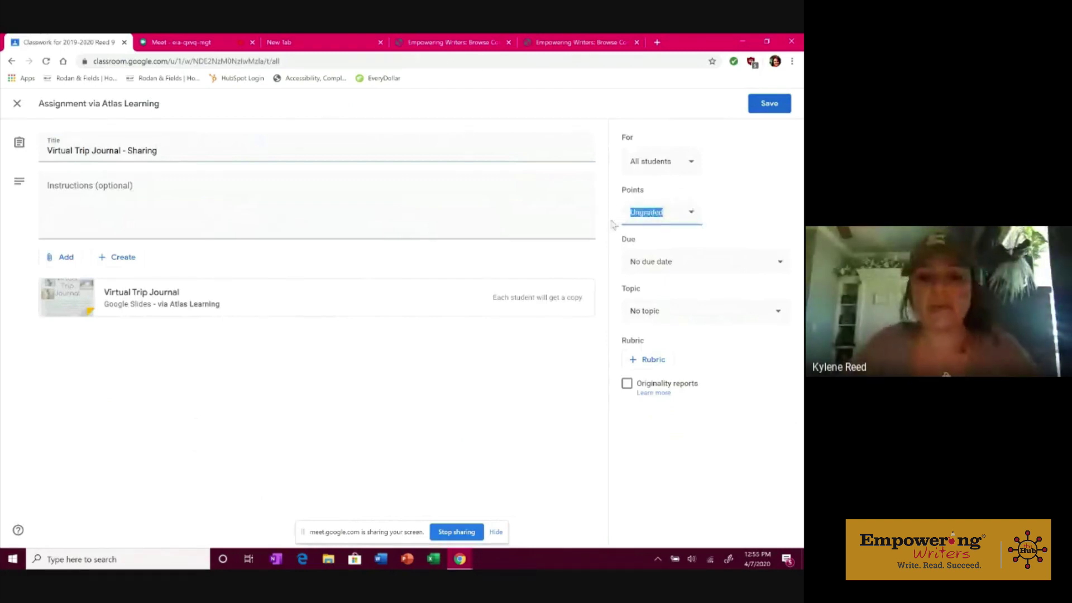
type("100")
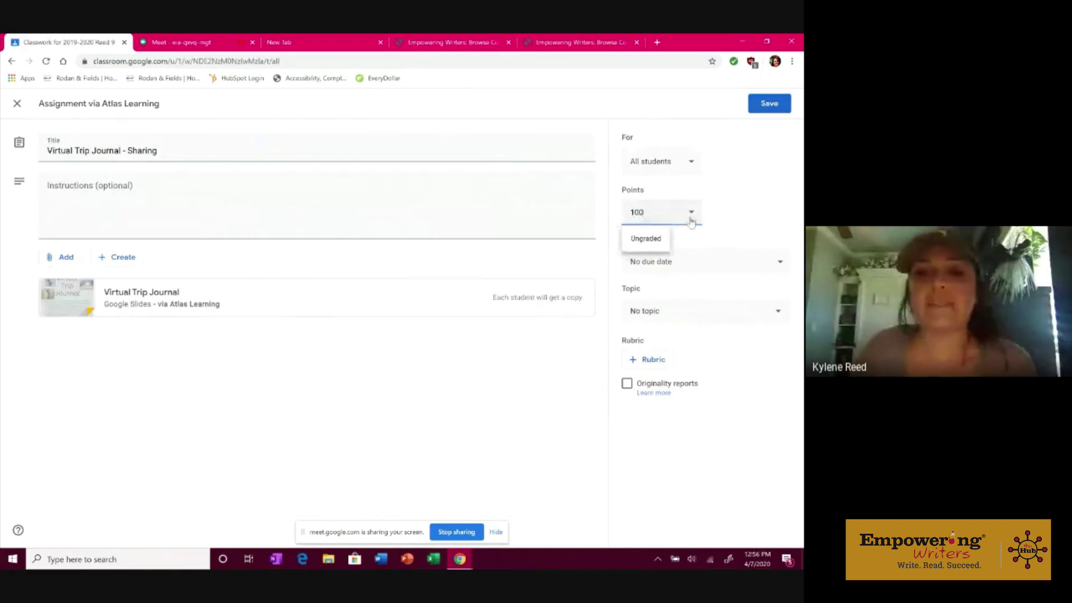
left_click(723, 220)
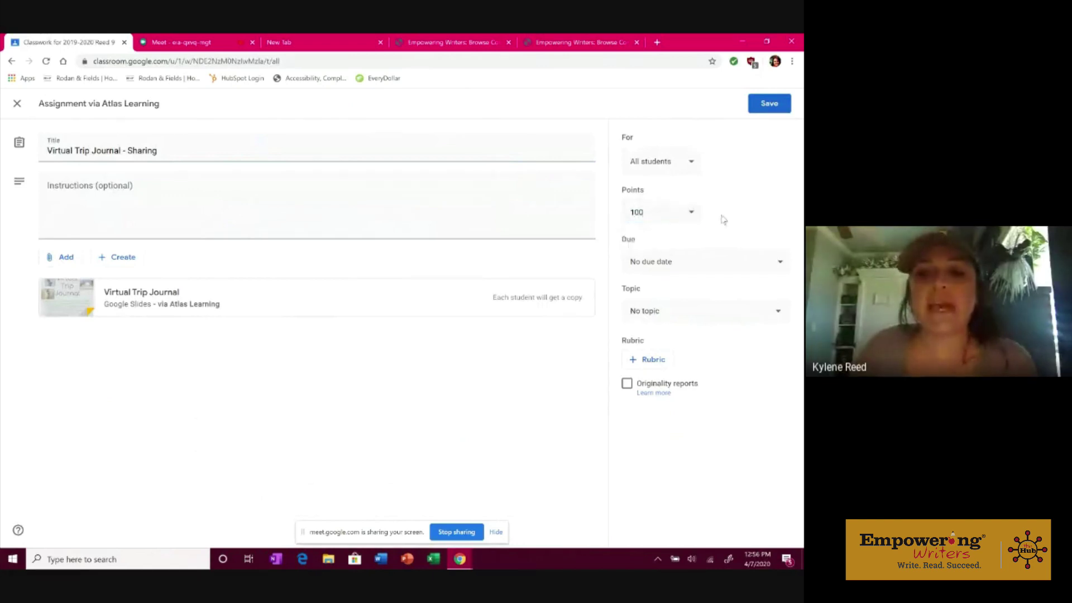
- Set the assignment due date to Apr 8, 2020 at 11:59 PM
left_click(707, 261)
left_click(676, 305)
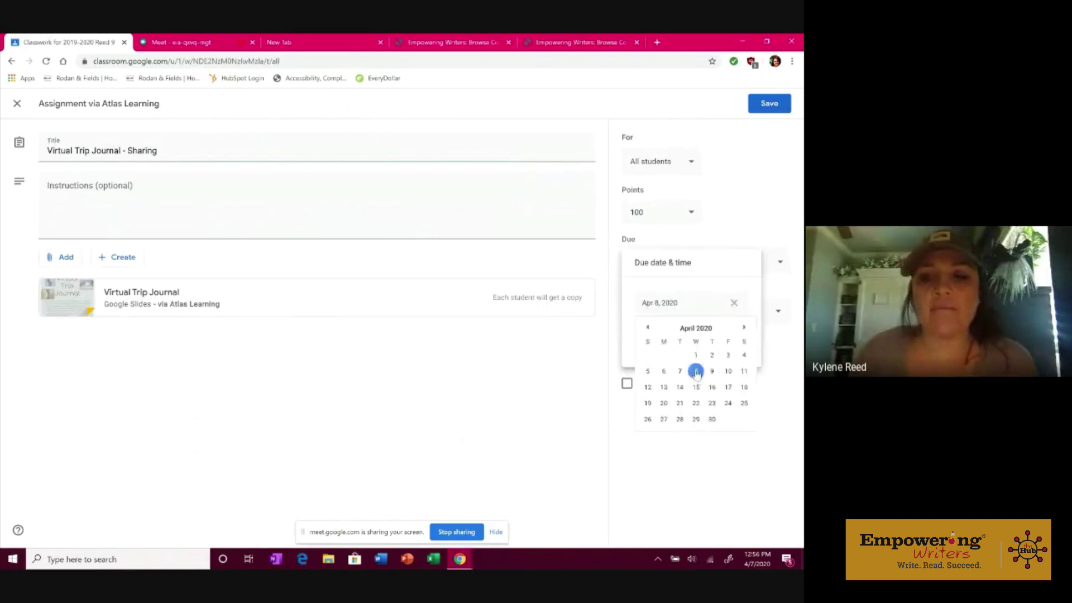
left_click(696, 372)
left_click(679, 338)
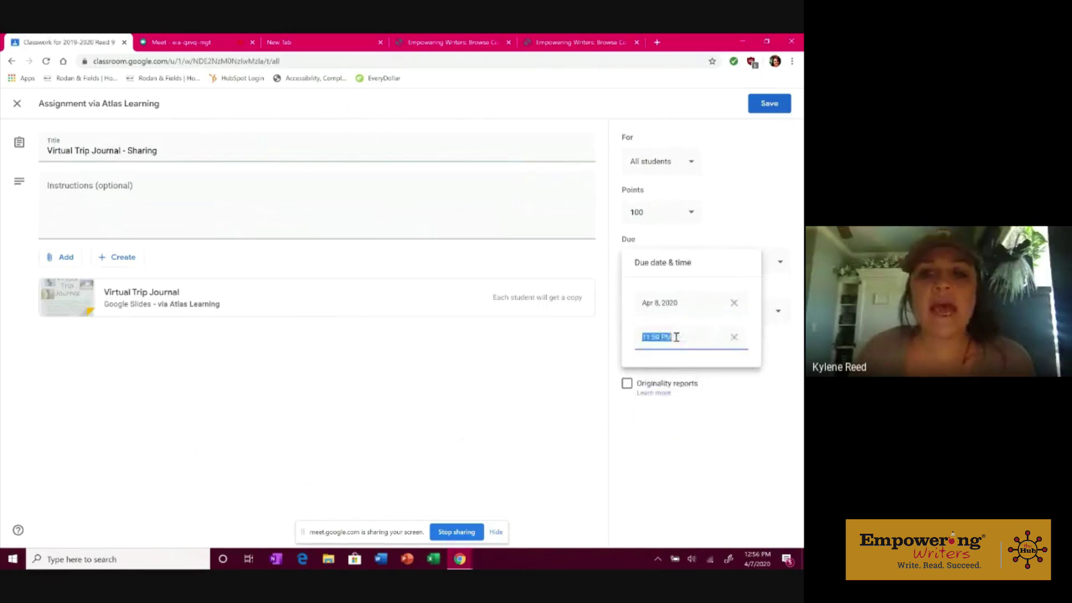
left_click(676, 338)
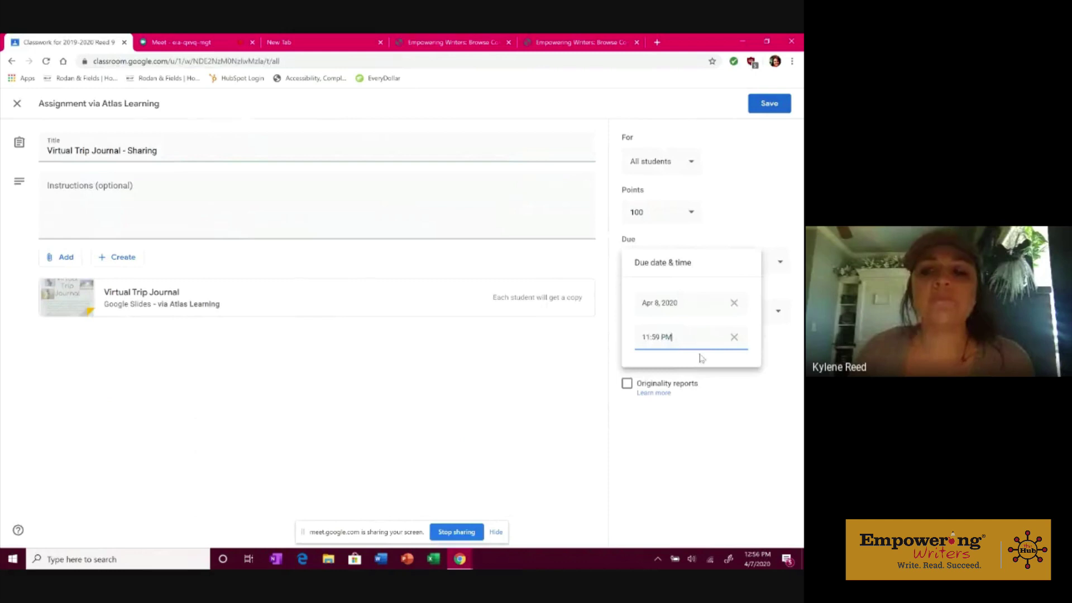
left_click(721, 418)
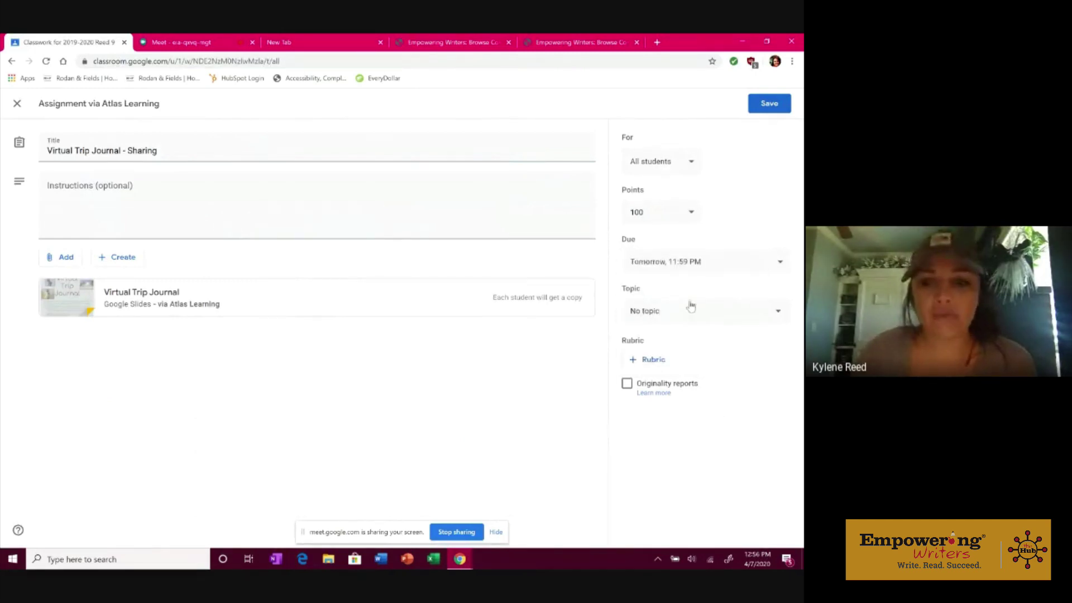
- Create a new topic named 'Google Slides' and assign it to the journal
left_click(716, 311)
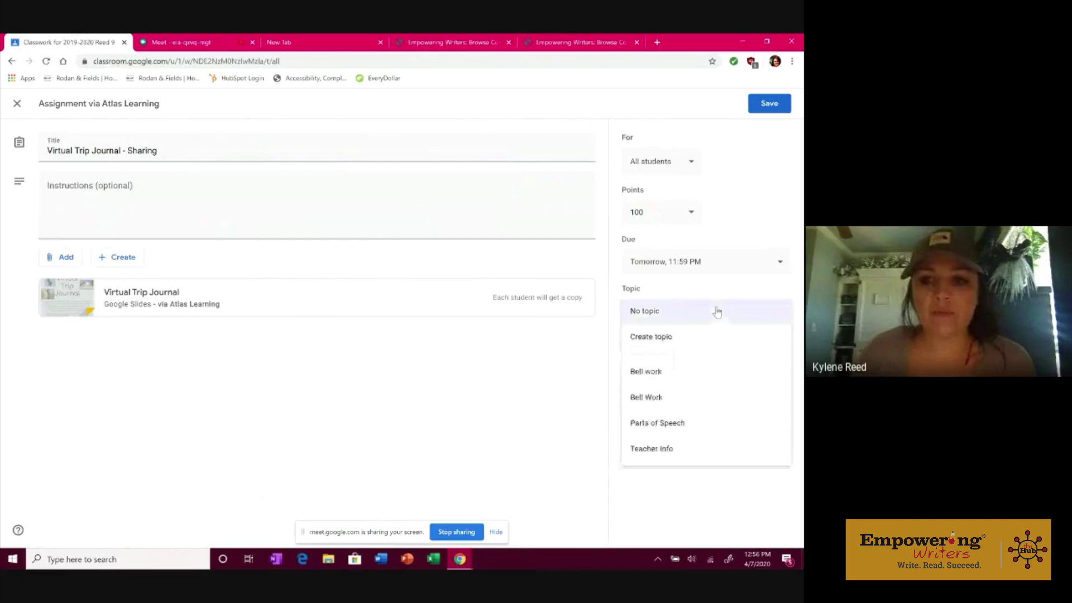
left_click(654, 338)
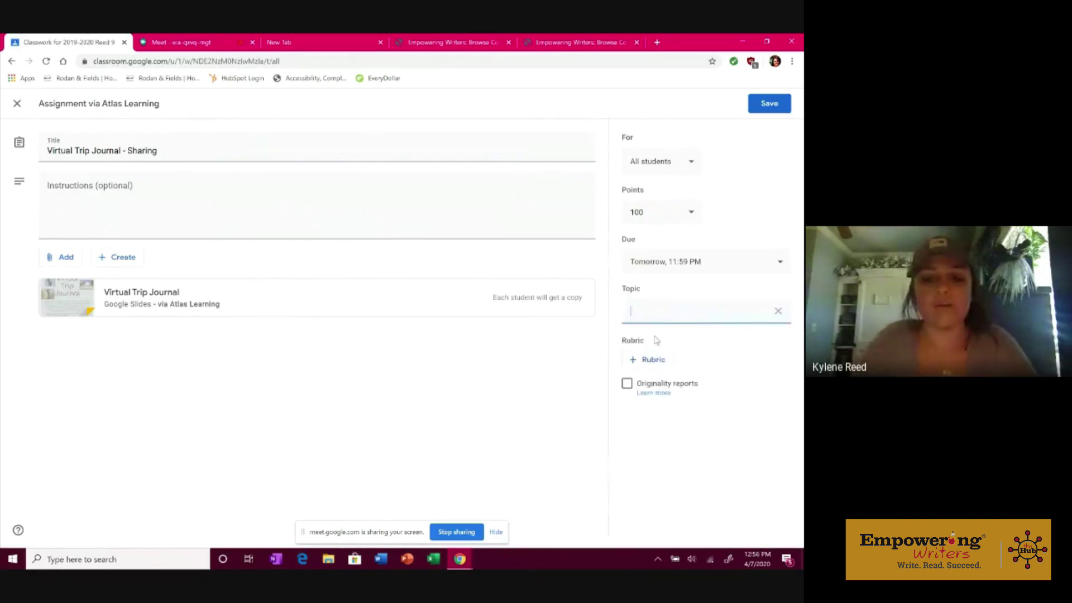
type("Google Sl")
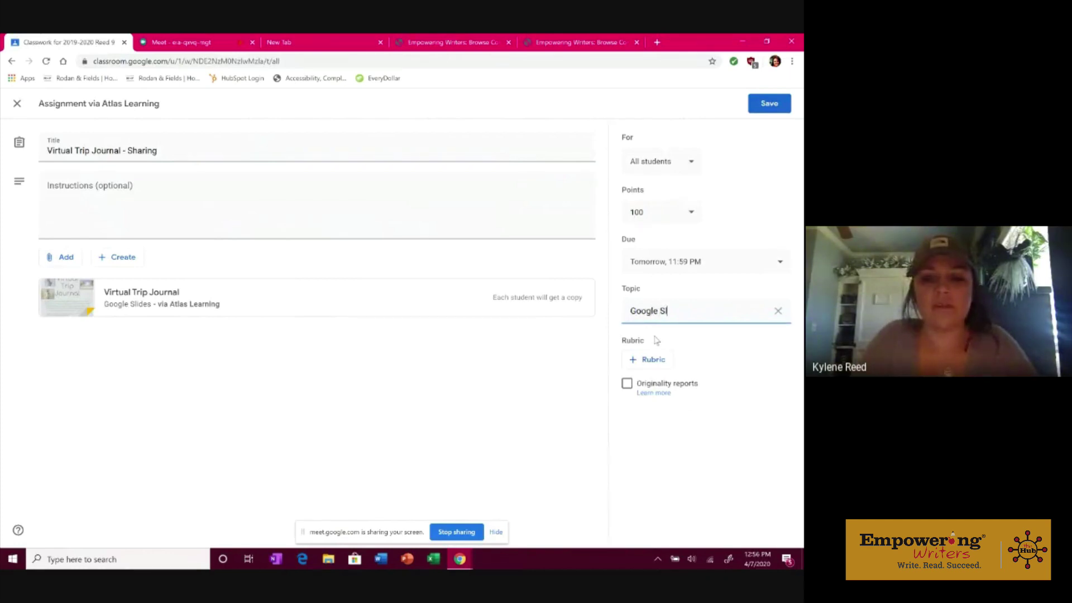
type("ides")
left_click(730, 349)
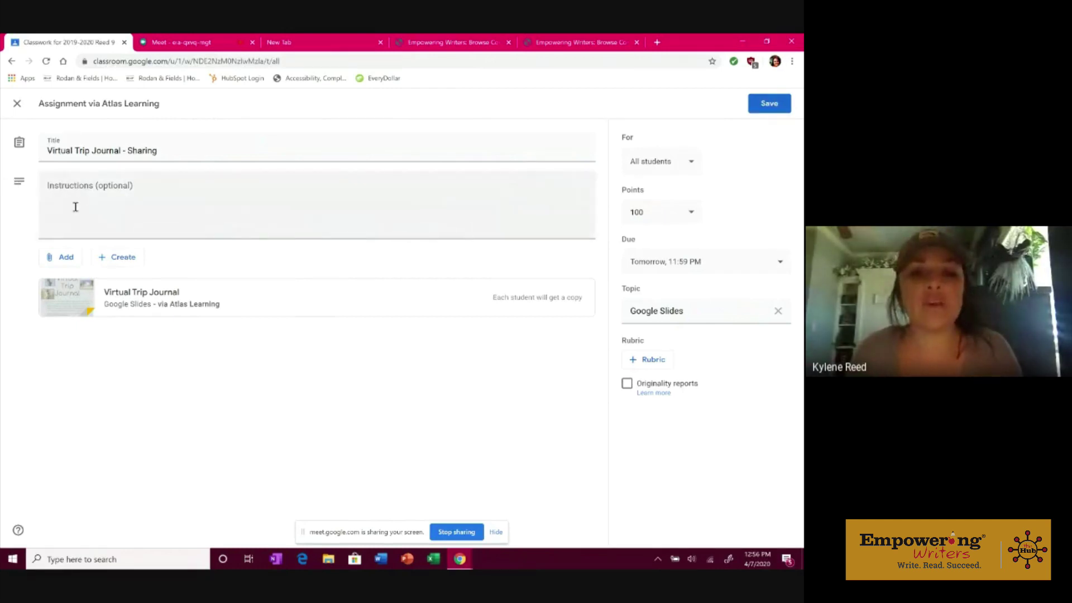
left_click(66, 184)
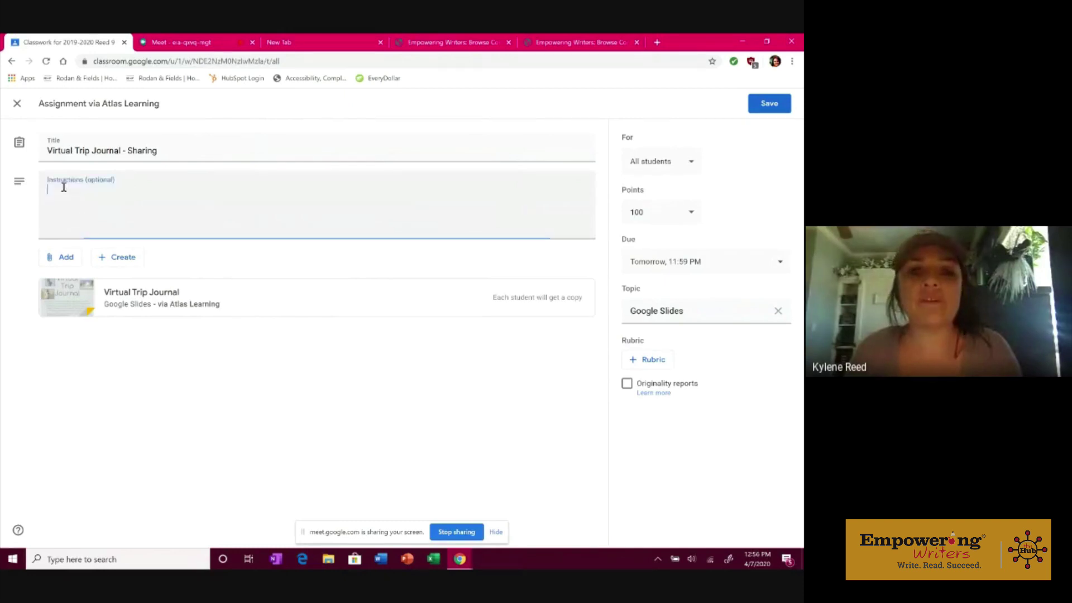
- Save the edits, confirm the point value update, and open the assignment's details page
left_click(782, 109)
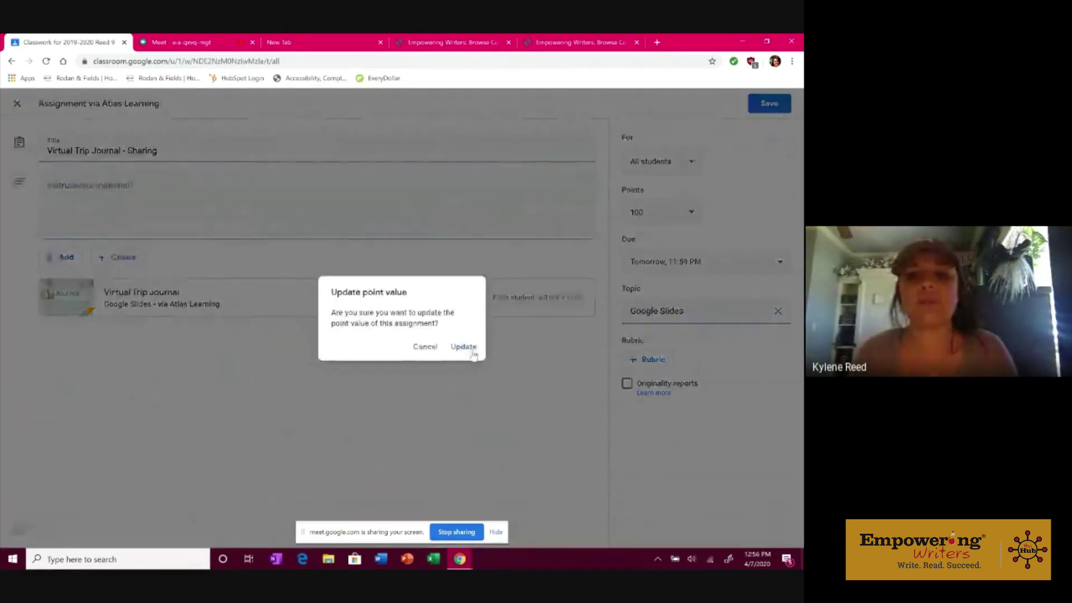
left_click(462, 347)
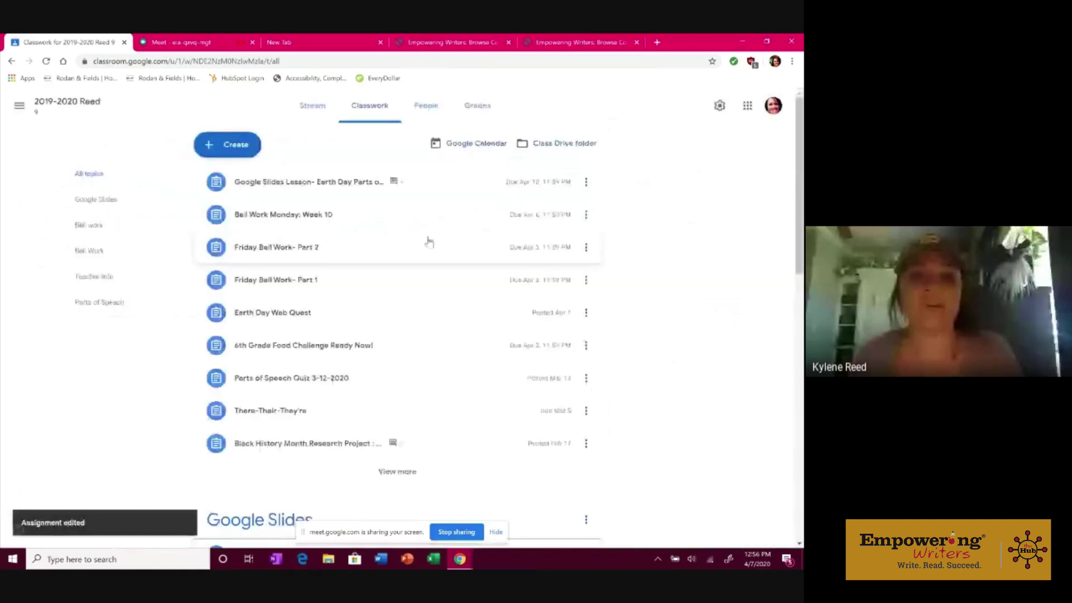
left_click(357, 185)
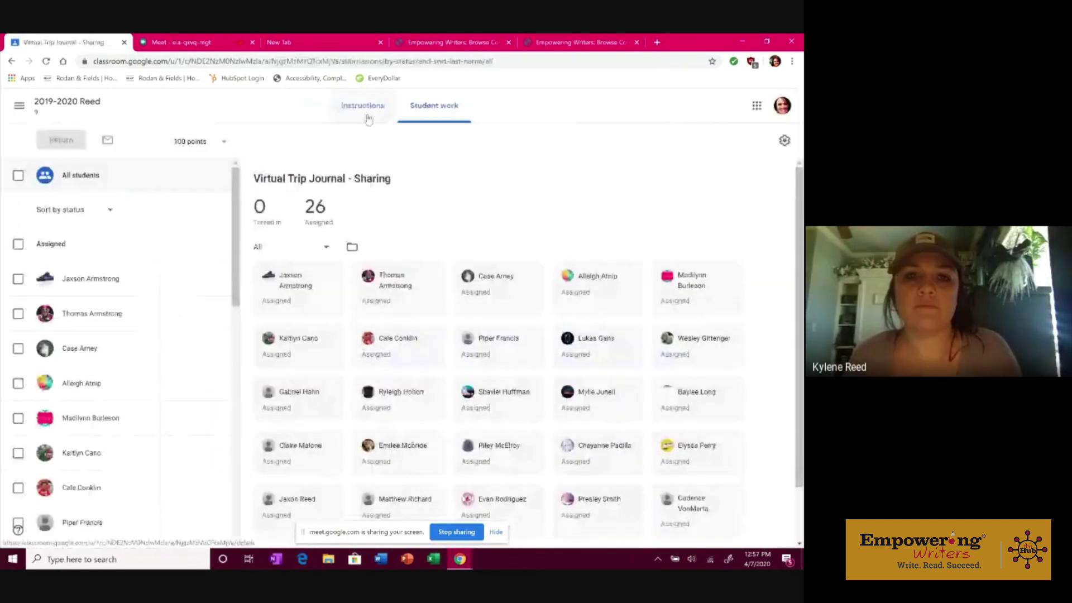
left_click(367, 116)
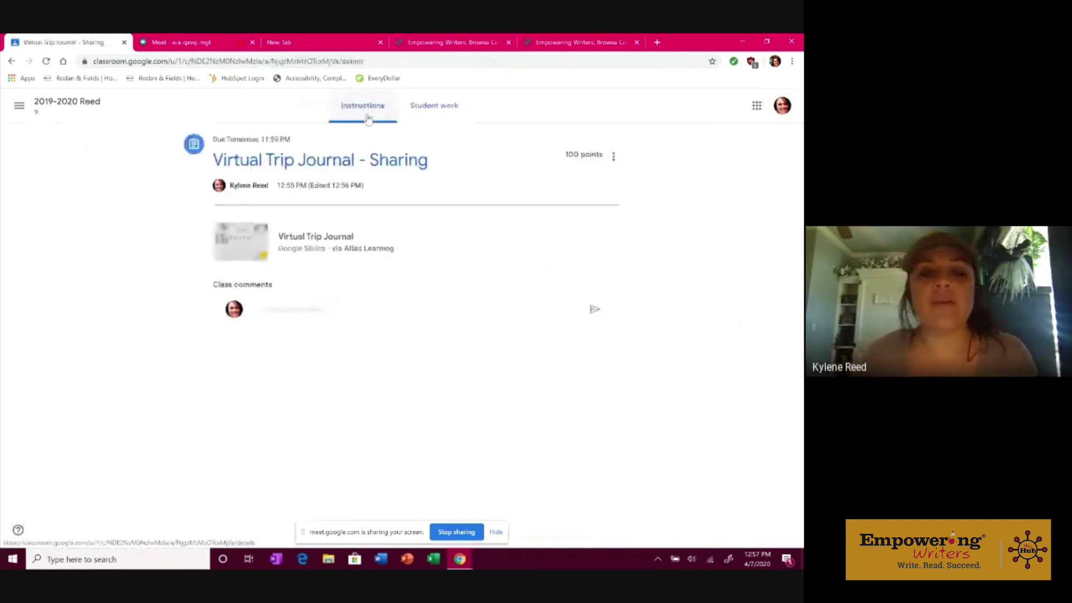